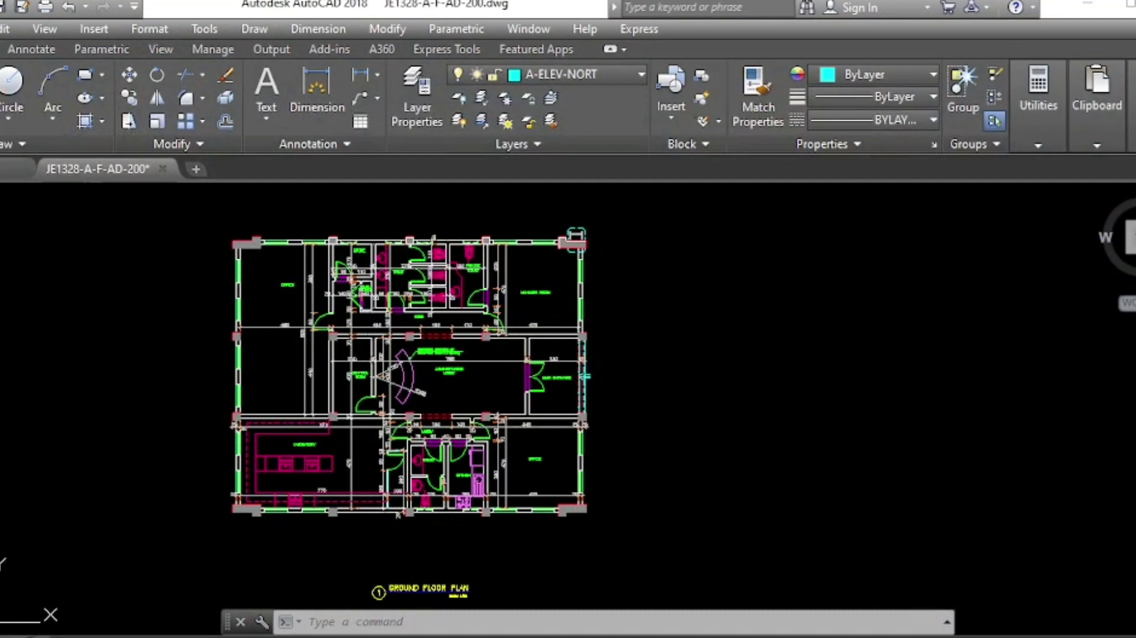
Step: Zoom in and out to inspect the ground floor plan and its room labels
{"action": "scroll", "coordinate": [424, 480], "scroll_direction": "down", "scroll_amount": 2}
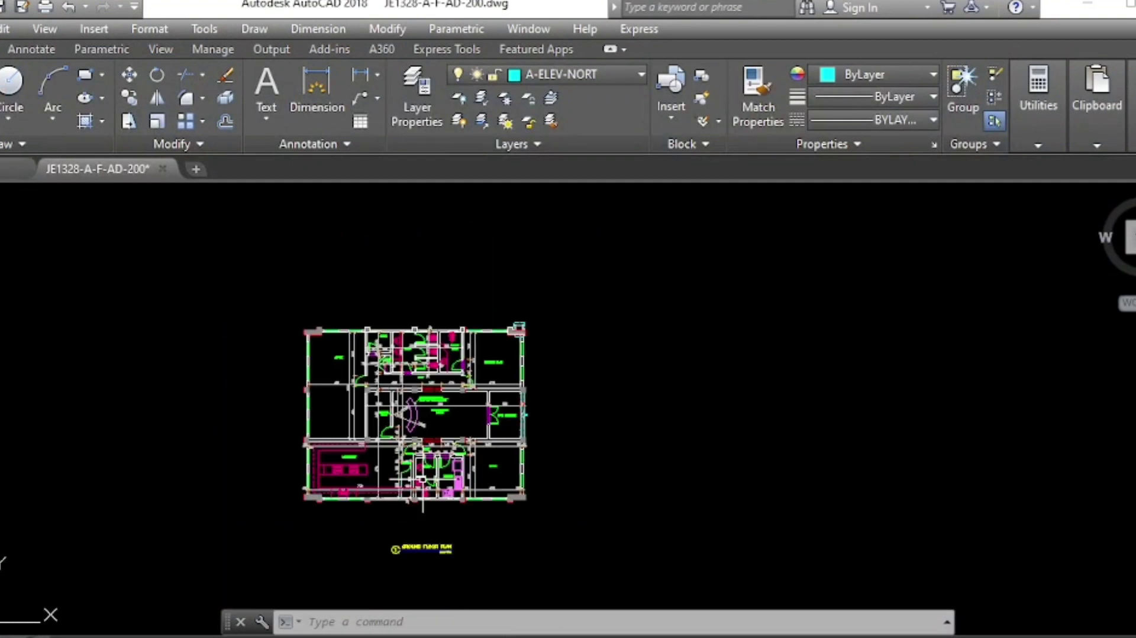
{"action": "scroll", "coordinate": [427, 560], "scroll_direction": "up", "scroll_amount": 5}
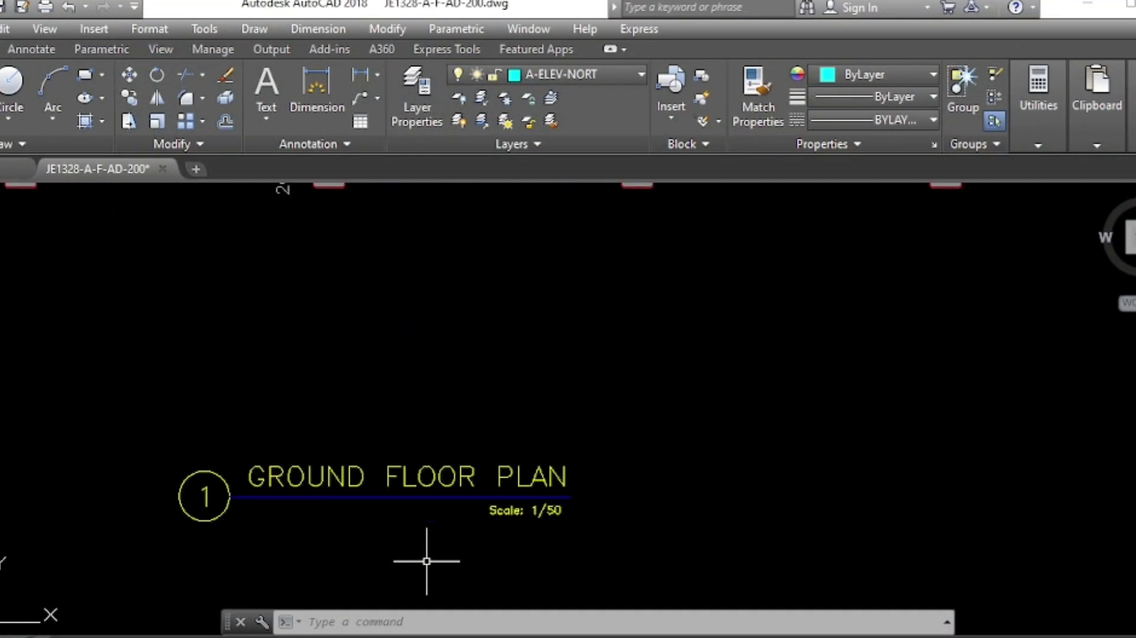
{"action": "scroll", "coordinate": [509, 568], "scroll_direction": "down", "scroll_amount": 2}
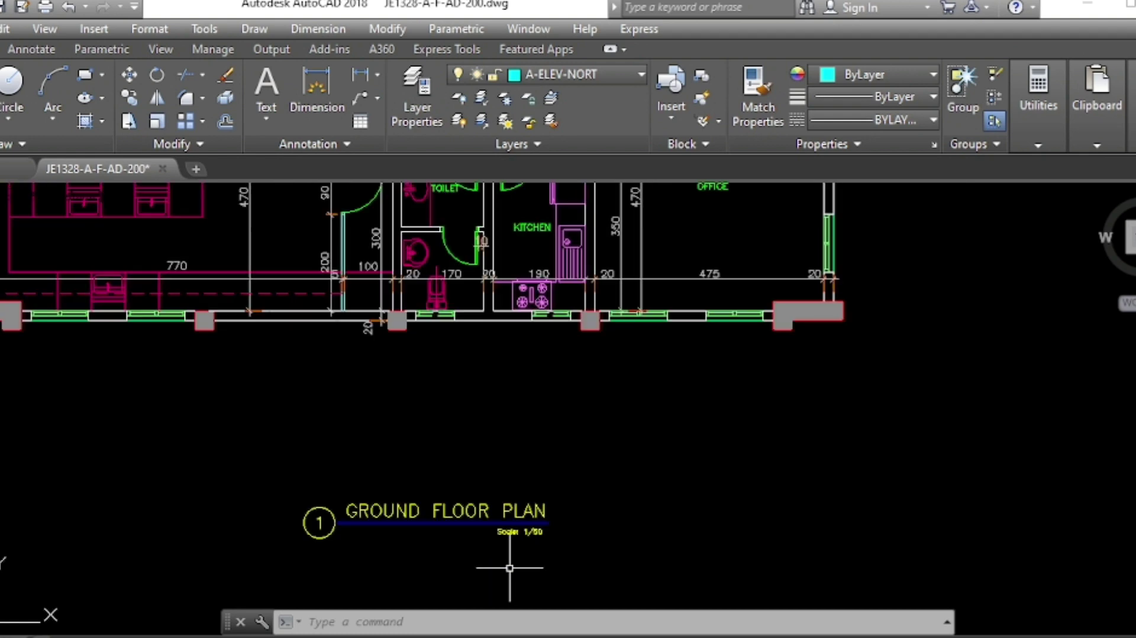
{"action": "scroll", "coordinate": [509, 568], "scroll_direction": "down", "scroll_amount": 3}
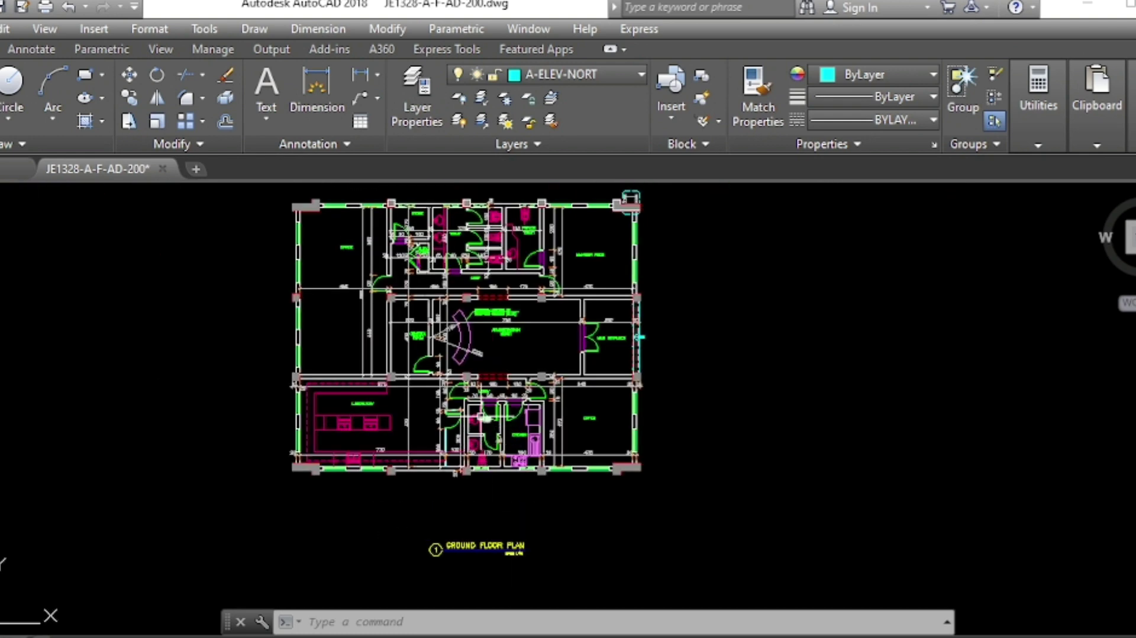
{"action": "scroll", "coordinate": [481, 417], "scroll_direction": "up", "scroll_amount": 2}
{"action": "scroll", "coordinate": [481, 417], "scroll_direction": "up", "scroll_amount": 2}
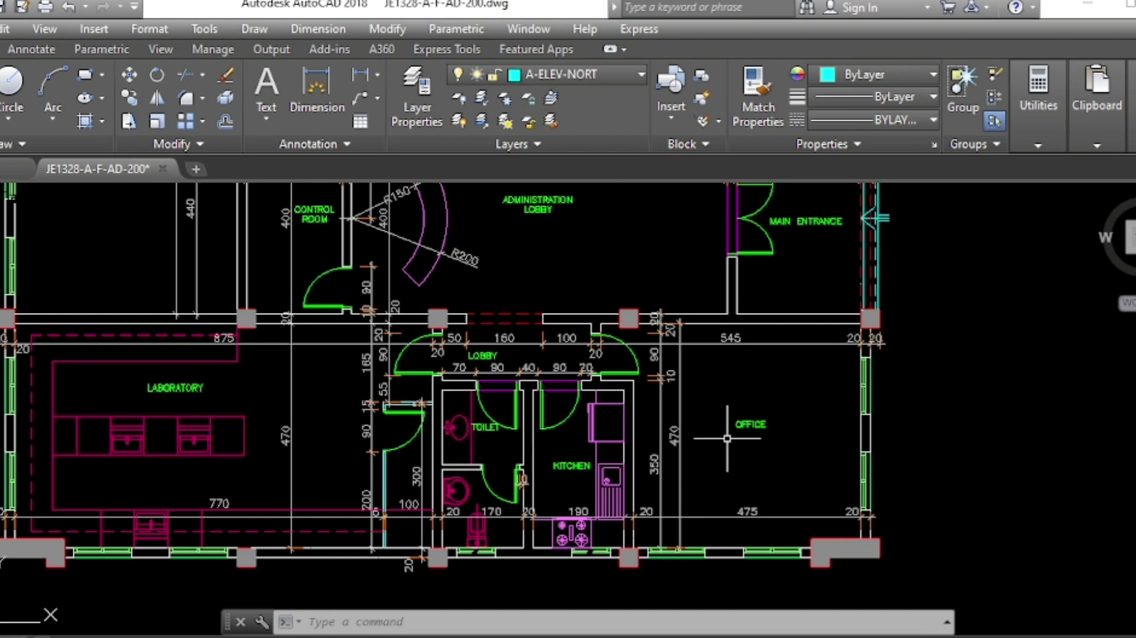
{"action": "scroll", "coordinate": [727, 439], "scroll_direction": "up", "scroll_amount": 2}
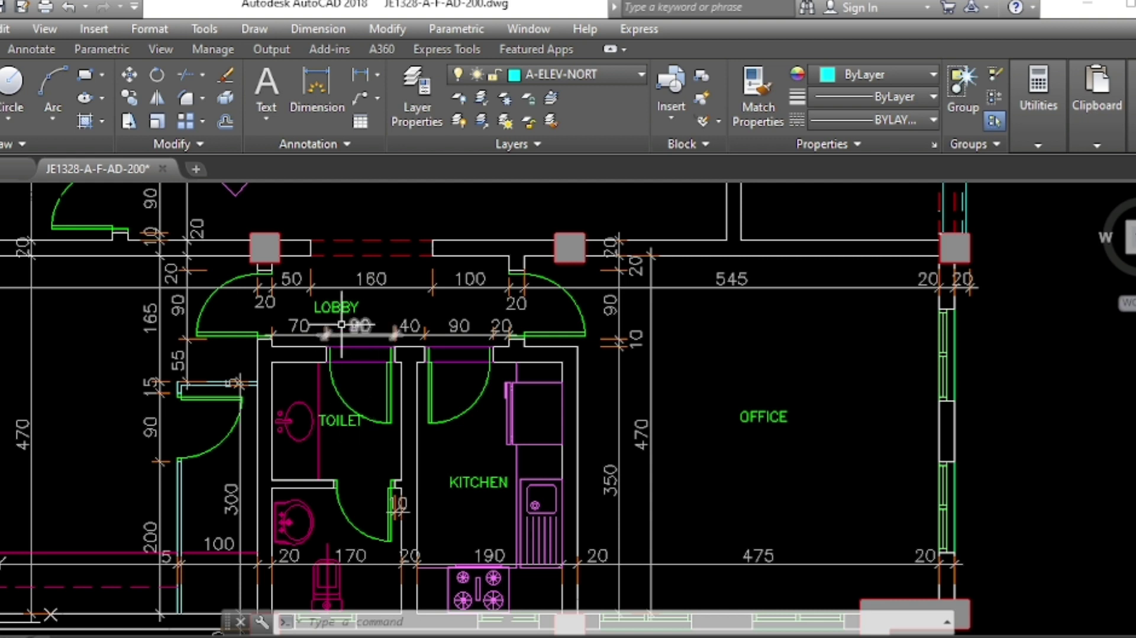
{"action": "scroll", "coordinate": [337, 308], "scroll_direction": "down", "scroll_amount": 5}
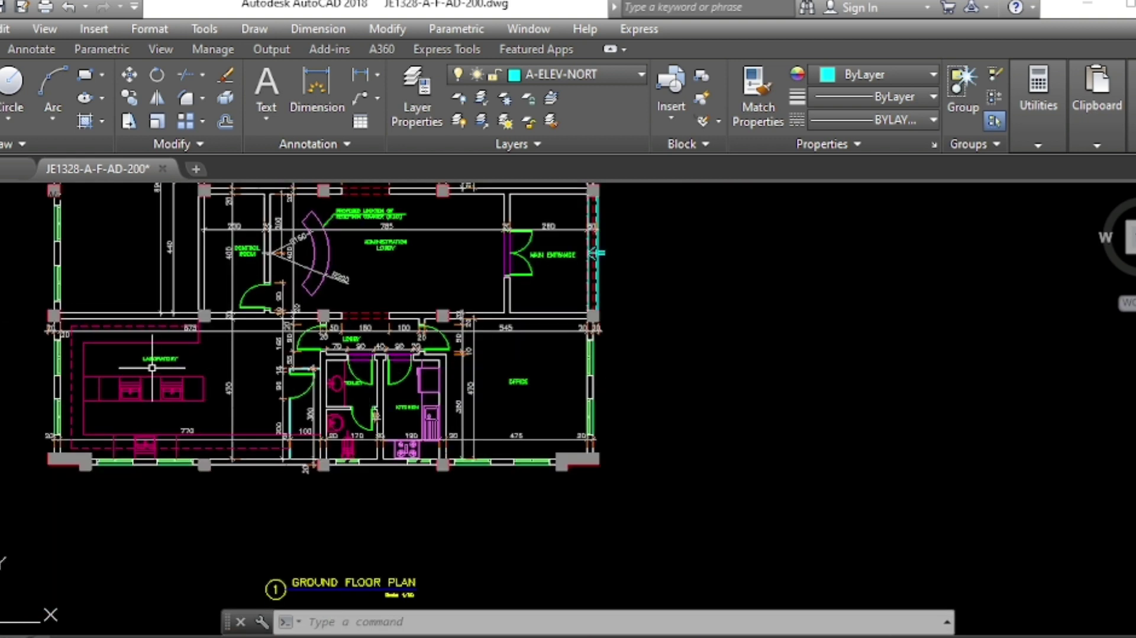
{"action": "scroll", "coordinate": [152, 368], "scroll_direction": "up", "scroll_amount": 5}
{"action": "scroll", "coordinate": [189, 450], "scroll_direction": "down", "scroll_amount": 2}
{"action": "scroll", "coordinate": [290, 332], "scroll_direction": "down", "scroll_amount": 3}
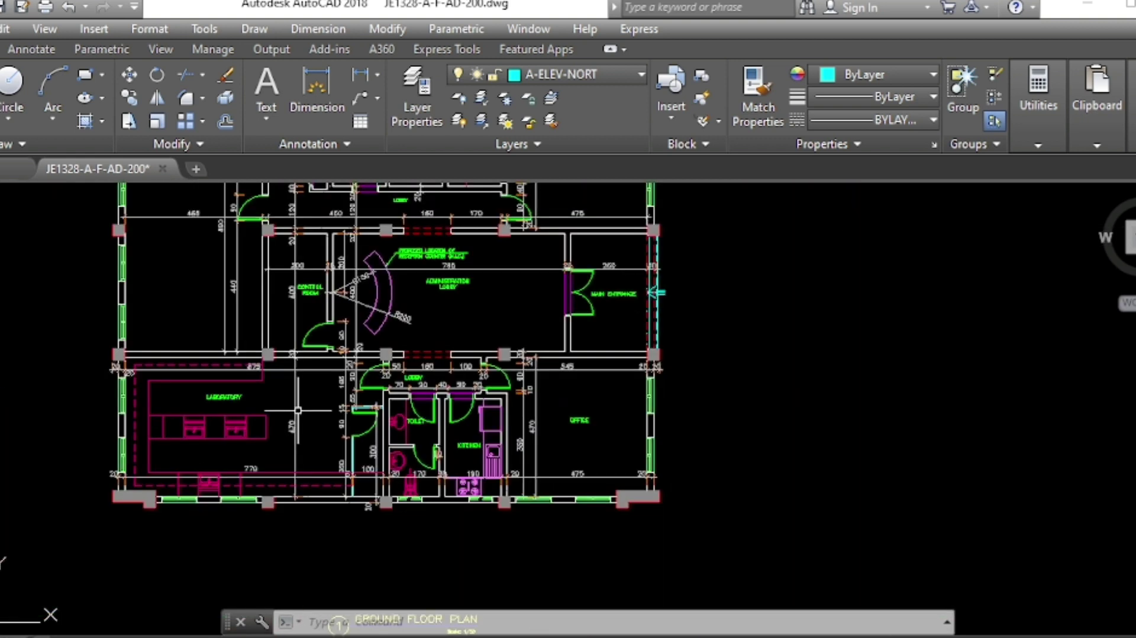
{"action": "scroll", "coordinate": [412, 283], "scroll_direction": "up", "scroll_amount": 4}
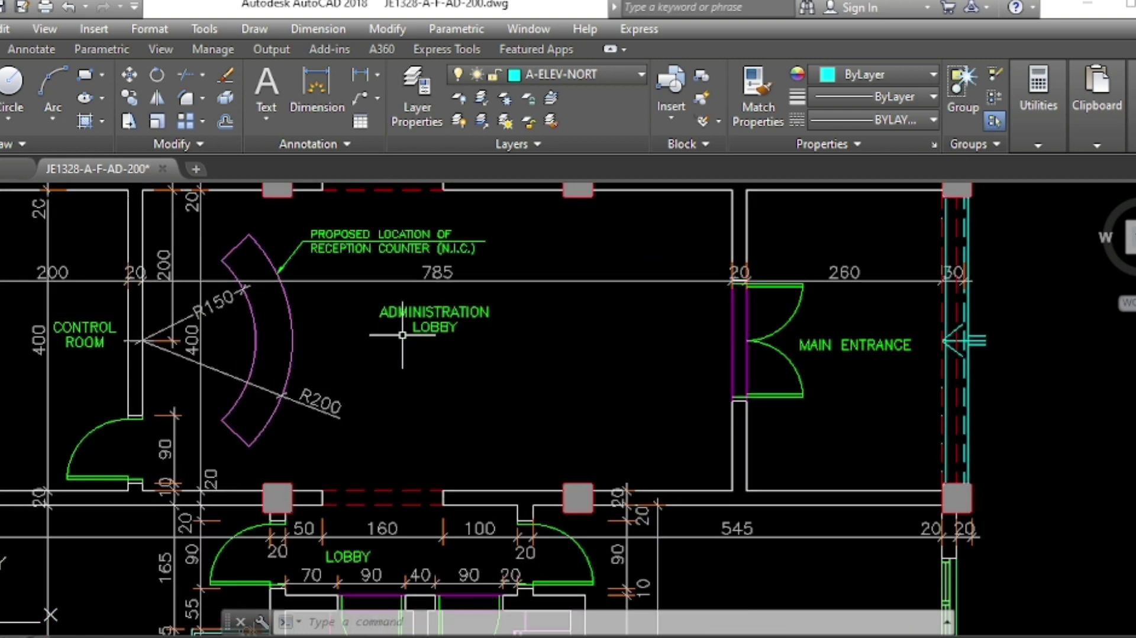
{"action": "scroll", "coordinate": [402, 335], "scroll_direction": "down", "scroll_amount": 4}
{"action": "scroll", "coordinate": [403, 335], "scroll_direction": "down", "scroll_amount": 2}
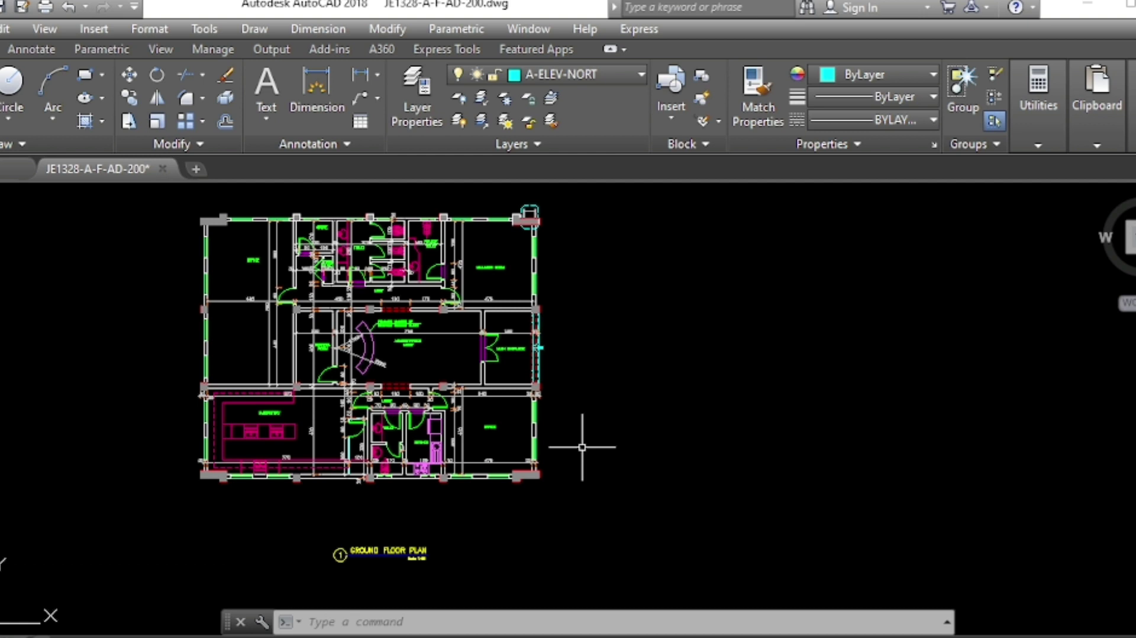
Step: Load the TCOUNT.lsp routine through APPLOAD, then close the loader
{"action": "key", "text": "space"}
{"action": "type", "text": "A"}
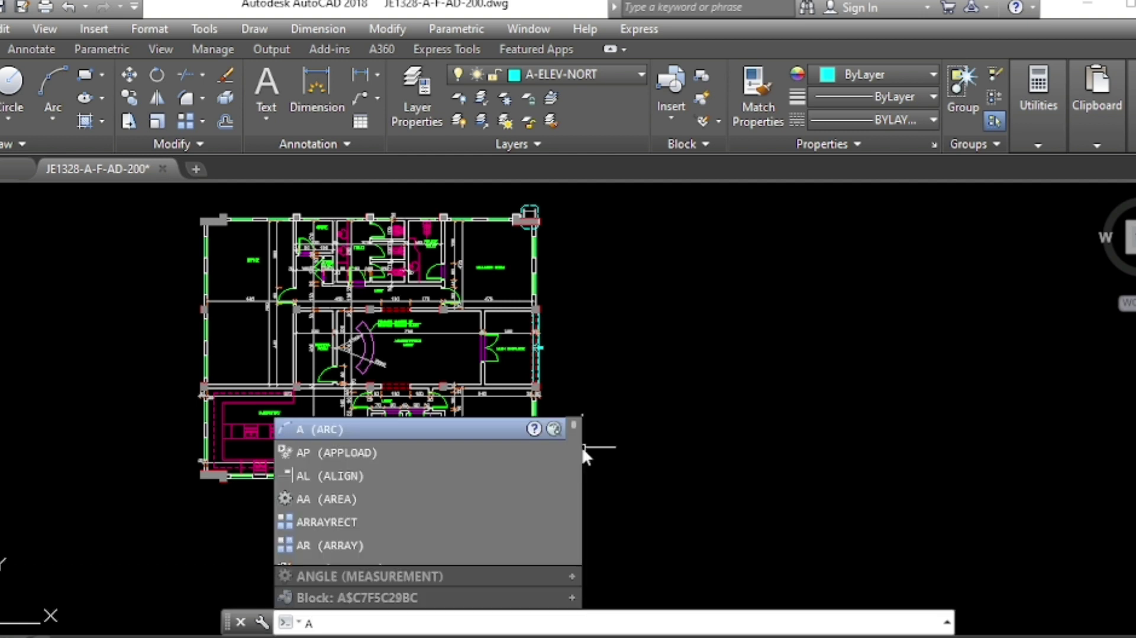
{"action": "type", "text": "PPLOAD"}
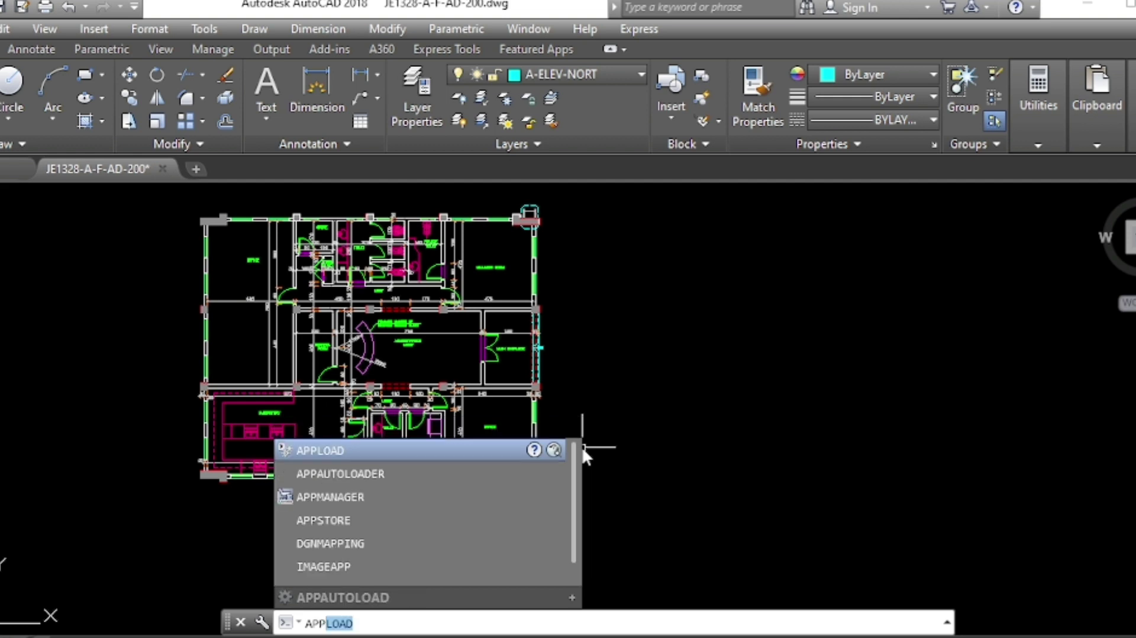
{"action": "key", "text": "Return"}
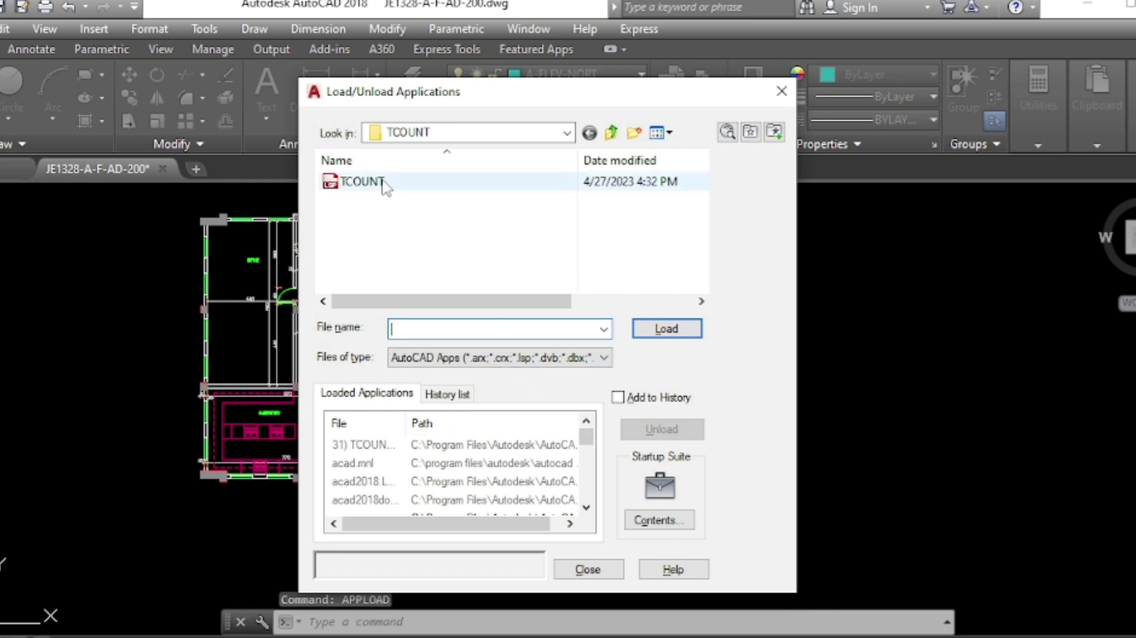
{"action": "mouse_move", "coordinate": [363, 182]}
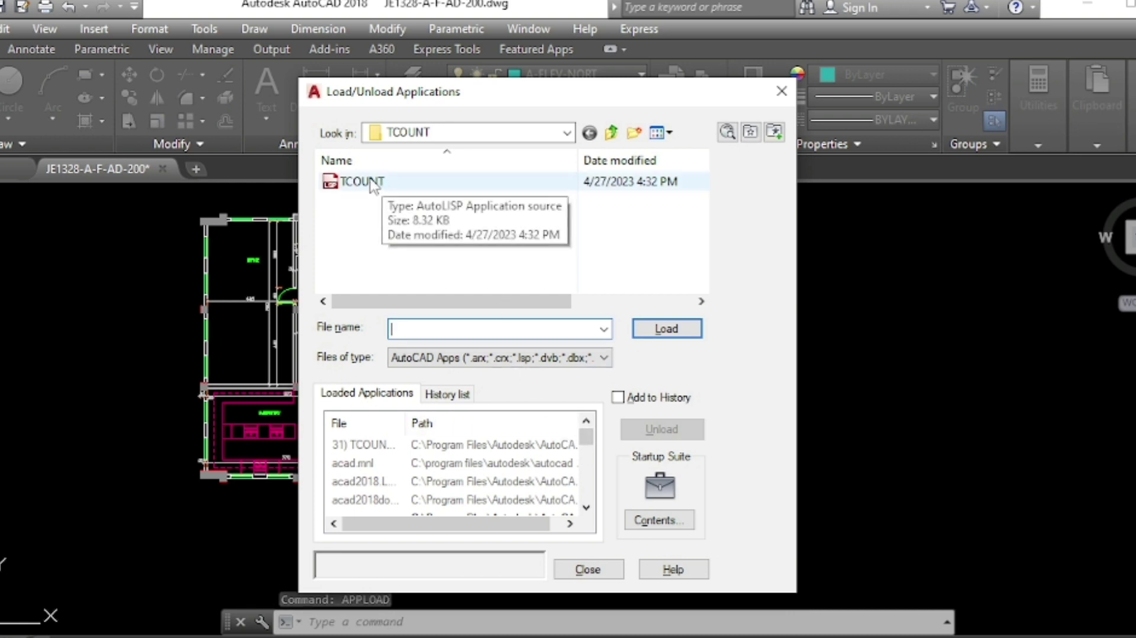
{"action": "double_click", "coordinate": [372, 183]}
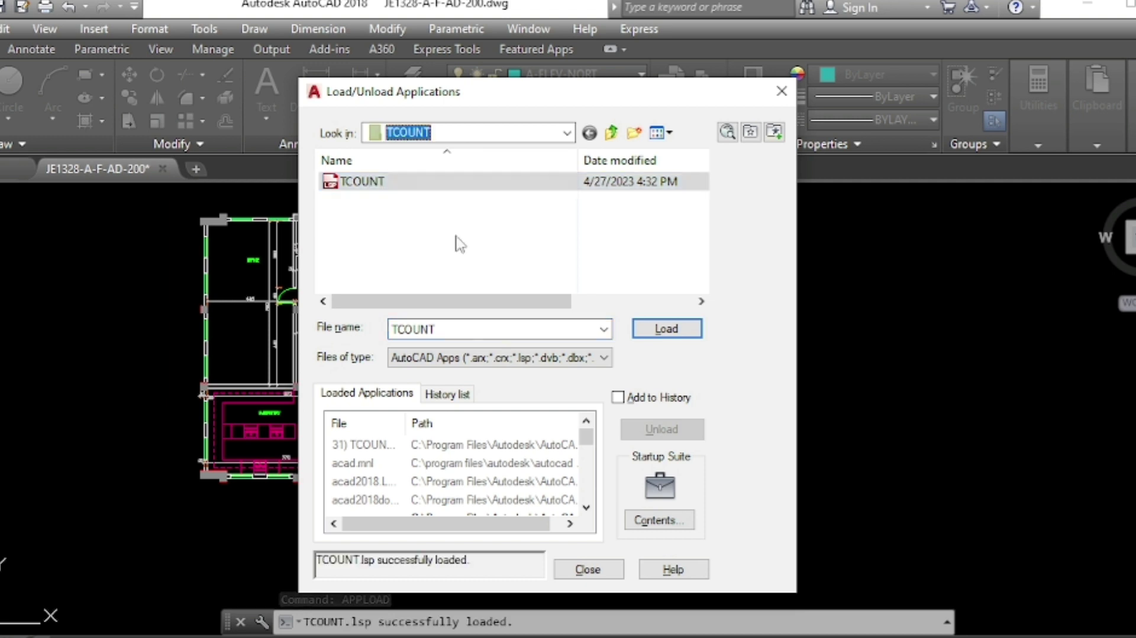
{"action": "left_click", "coordinate": [672, 333]}
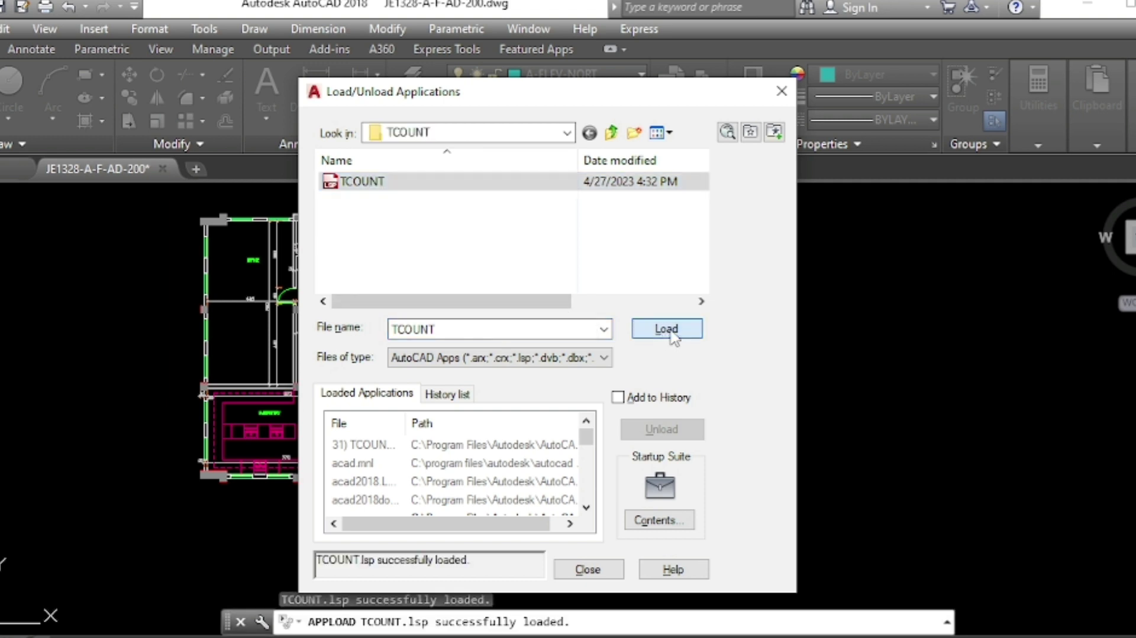
{"action": "left_click", "coordinate": [588, 569]}
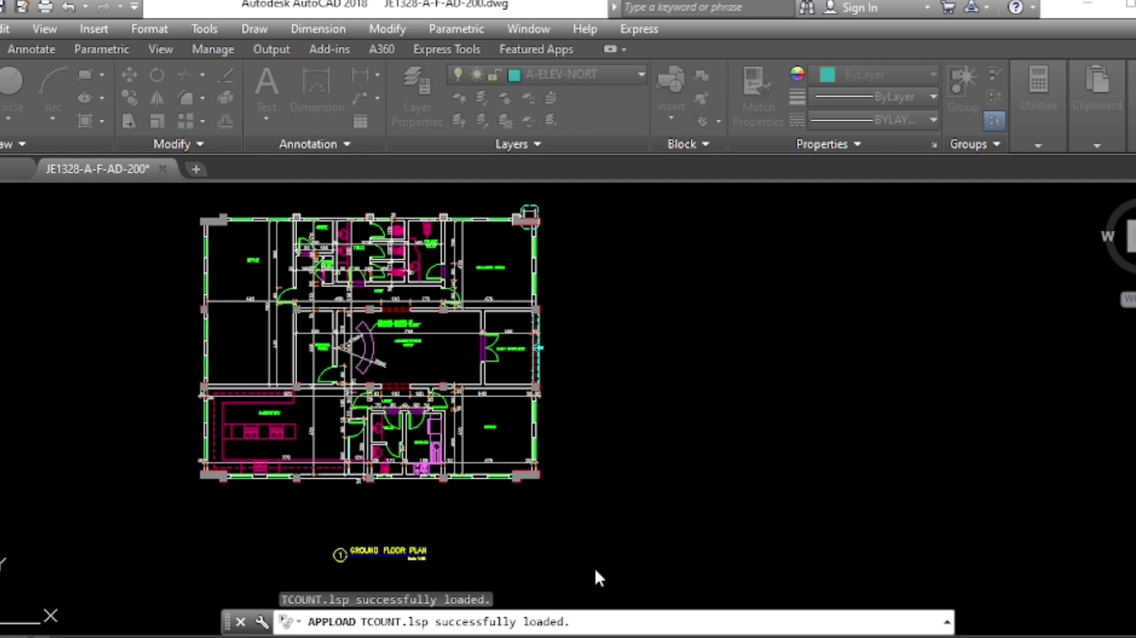
{"action": "key", "text": "Escape"}
{"action": "key", "text": "Escape"}
{"action": "key", "text": "Escape"}
Step: Run TCOUNT and window-select the whole plan, picking up all 20 room-name texts
{"action": "left_click", "coordinate": [362, 622]}
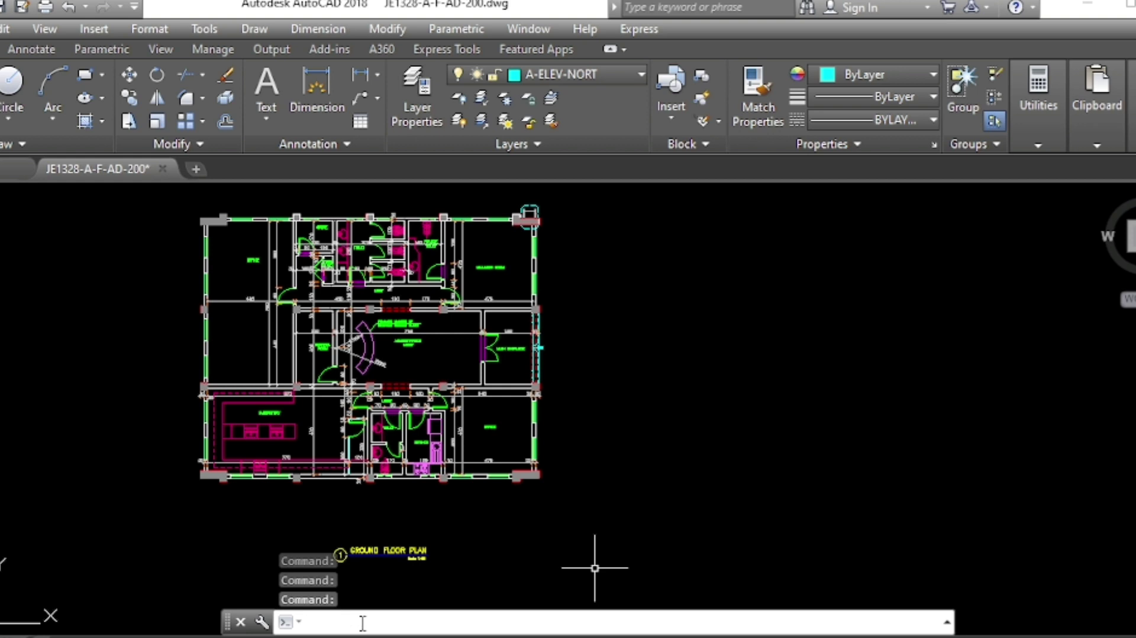
{"action": "type", "text": "TCO"}
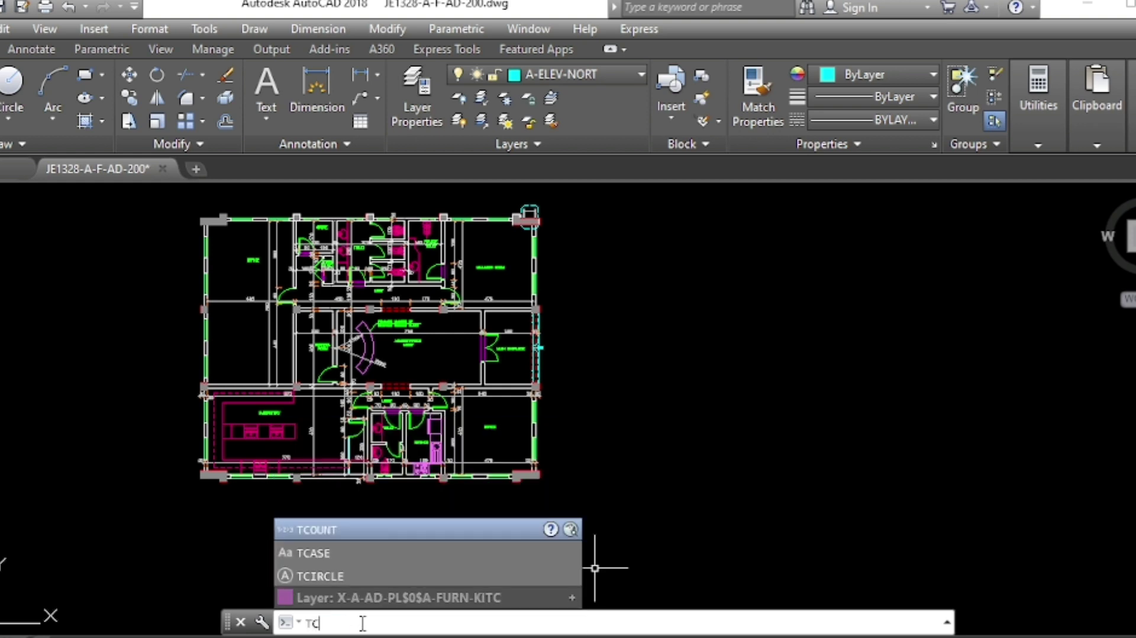
{"action": "type", "text": "UNT"}
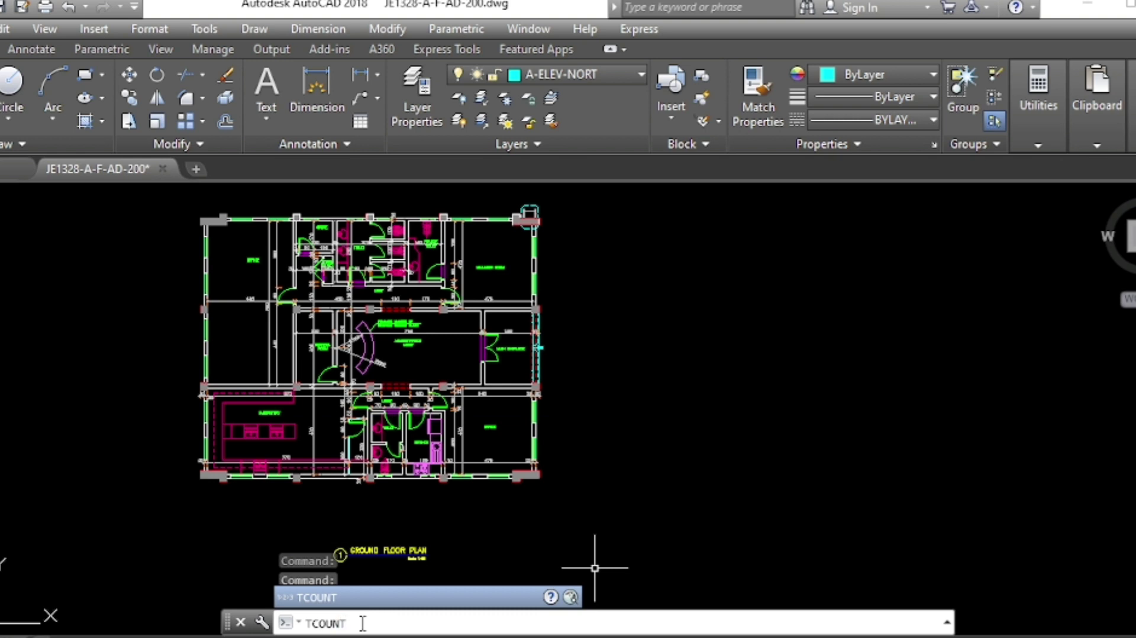
{"action": "key", "text": "Return"}
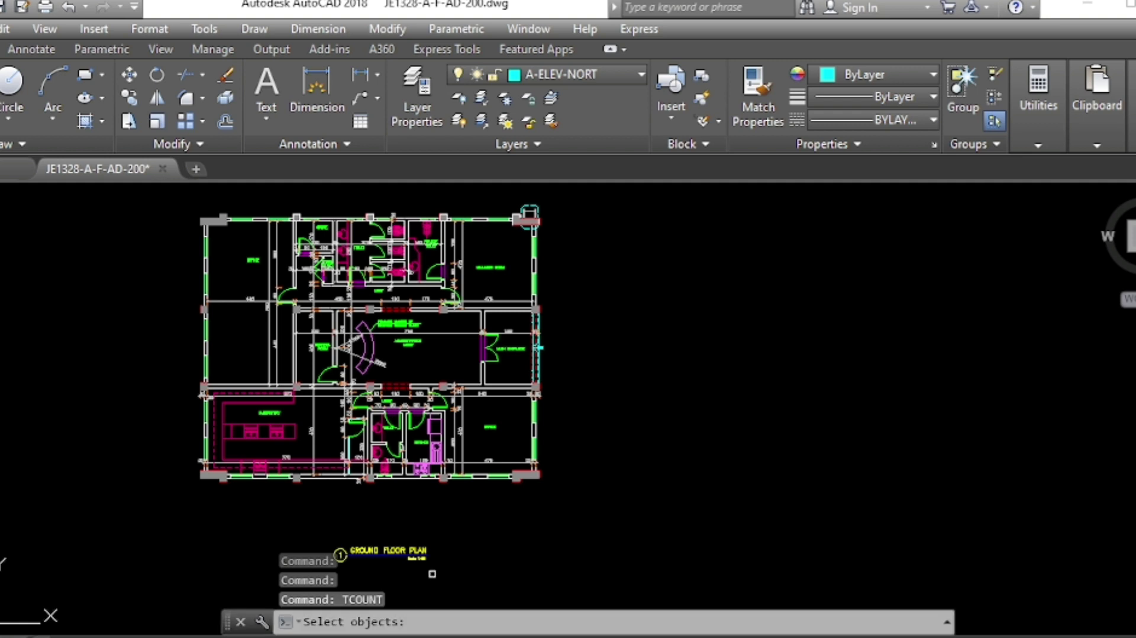
{"action": "scroll", "coordinate": [471, 521], "scroll_direction": "down", "scroll_amount": 2}
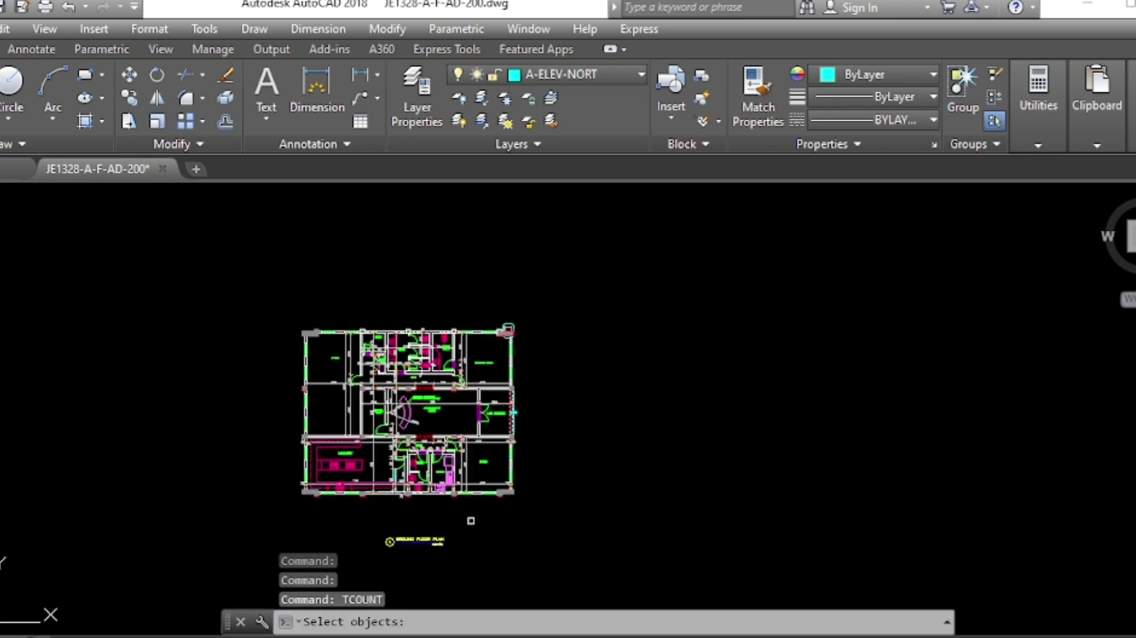
{"action": "left_click", "coordinate": [548, 301]}
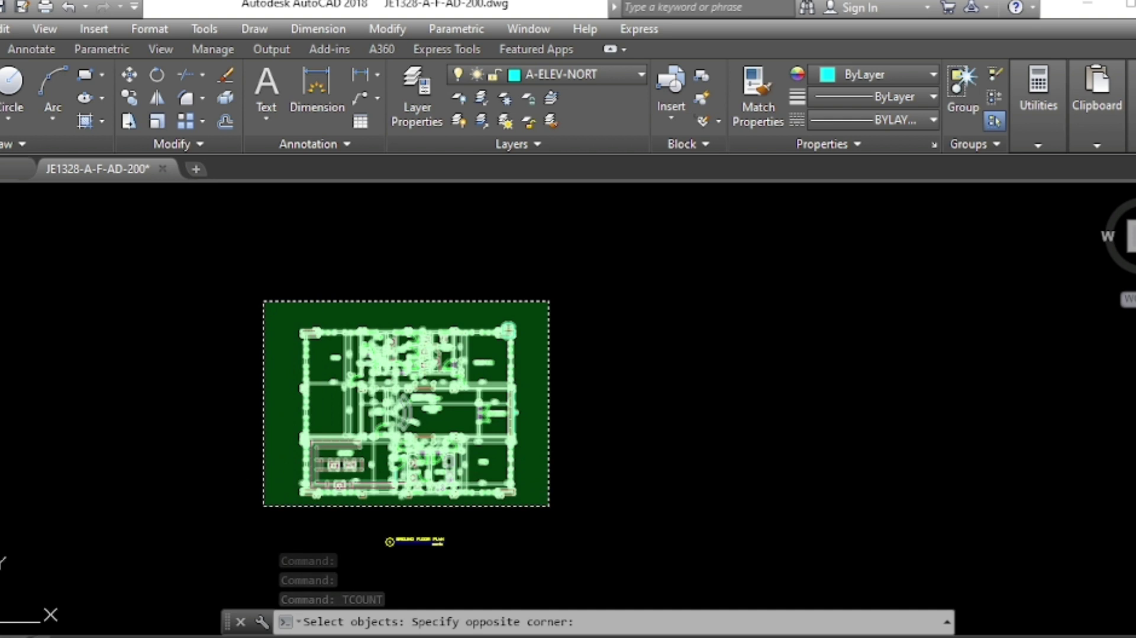
{"action": "left_click", "coordinate": [264, 506]}
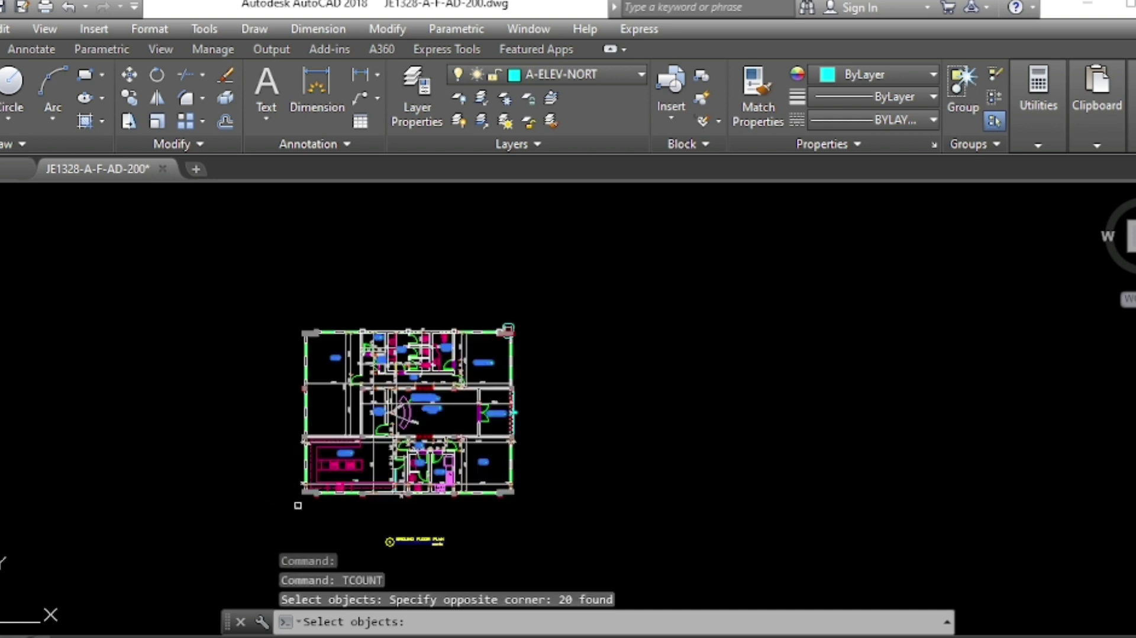
{"action": "scroll", "coordinate": [332, 474], "scroll_direction": "up", "scroll_amount": 2}
{"action": "scroll", "coordinate": [335, 473], "scroll_direction": "up", "scroll_amount": 2}
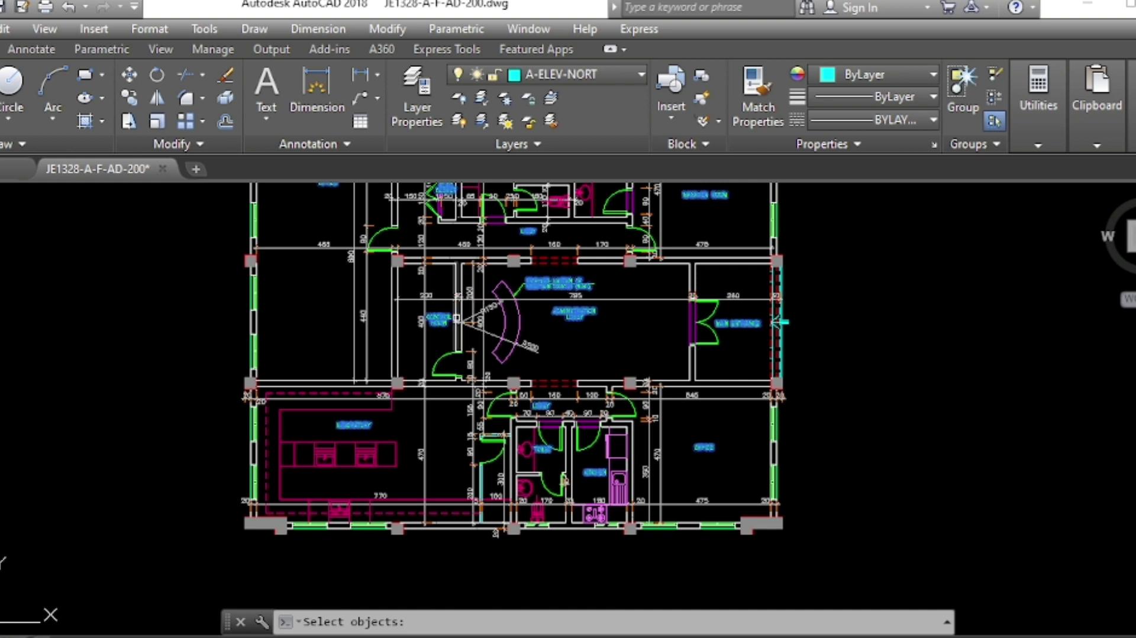
{"action": "scroll", "coordinate": [469, 358], "scroll_direction": "down", "scroll_amount": 2}
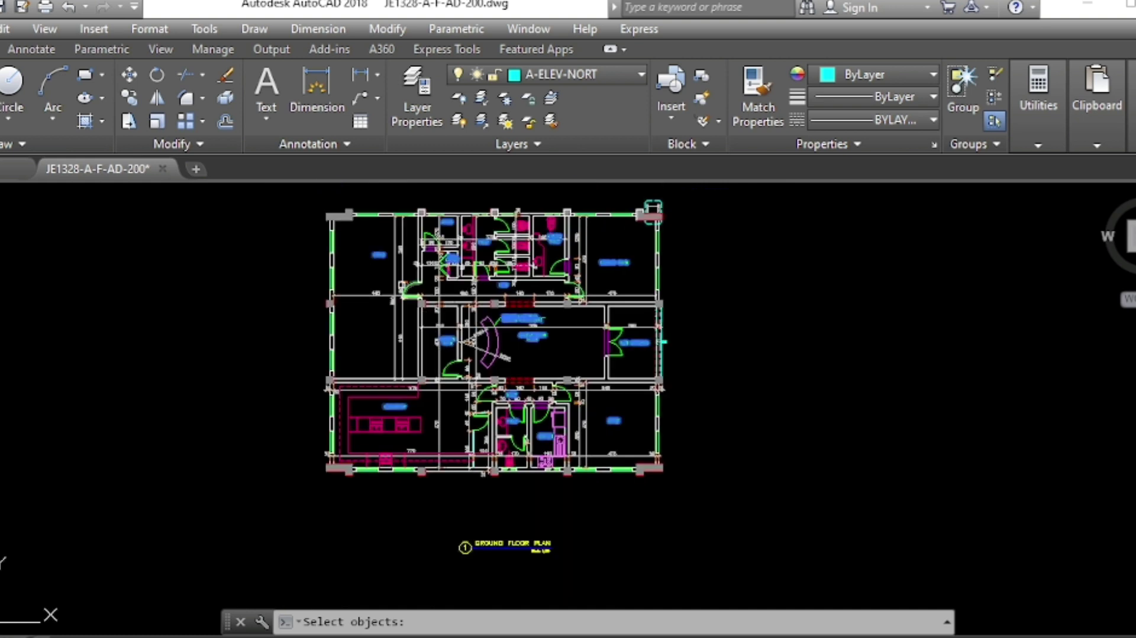
{"action": "scroll", "coordinate": [379, 260], "scroll_direction": "up", "scroll_amount": 2}
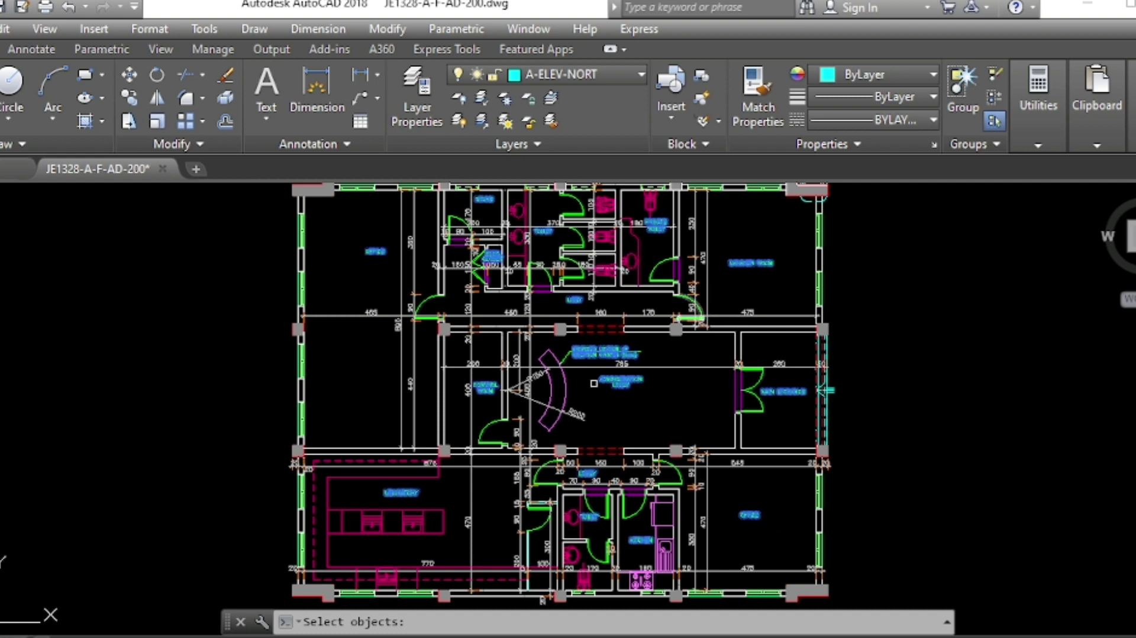
{"action": "scroll", "coordinate": [450, 415], "scroll_direction": "down", "scroll_amount": 2}
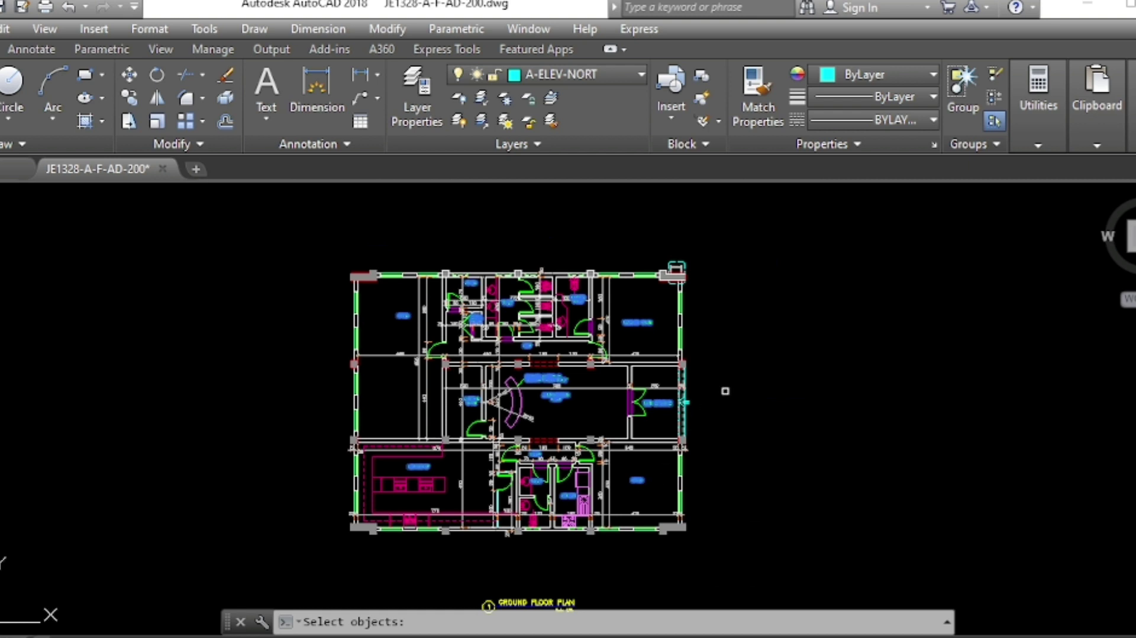
Step: Place the String Count table of 16 room names, ADMINISTRATION to TOILET, right of the plan
{"action": "key", "text": "Return"}
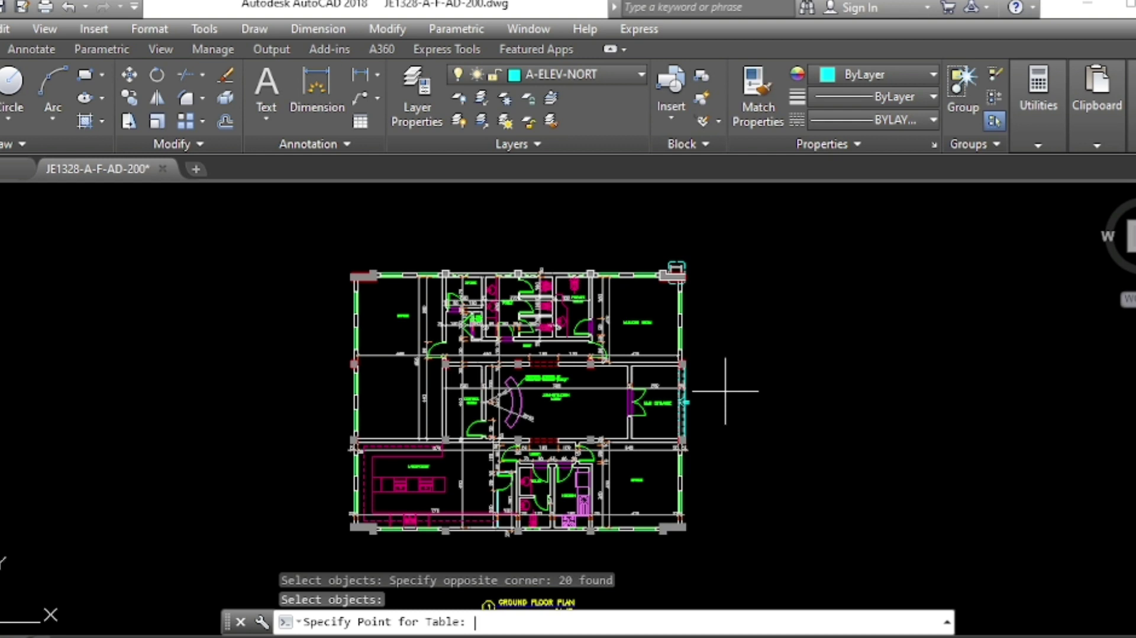
{"action": "left_click", "coordinate": [711, 277]}
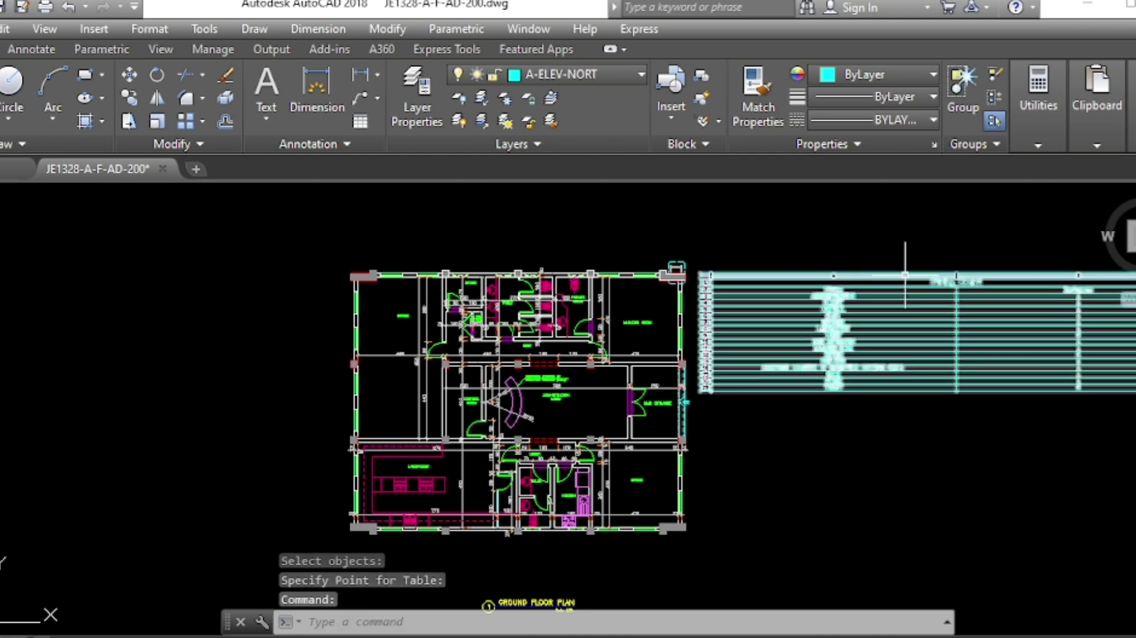
{"action": "scroll", "coordinate": [905, 275], "scroll_direction": "up", "scroll_amount": 4}
{"action": "scroll", "coordinate": [904, 275], "scroll_direction": "up", "scroll_amount": 2}
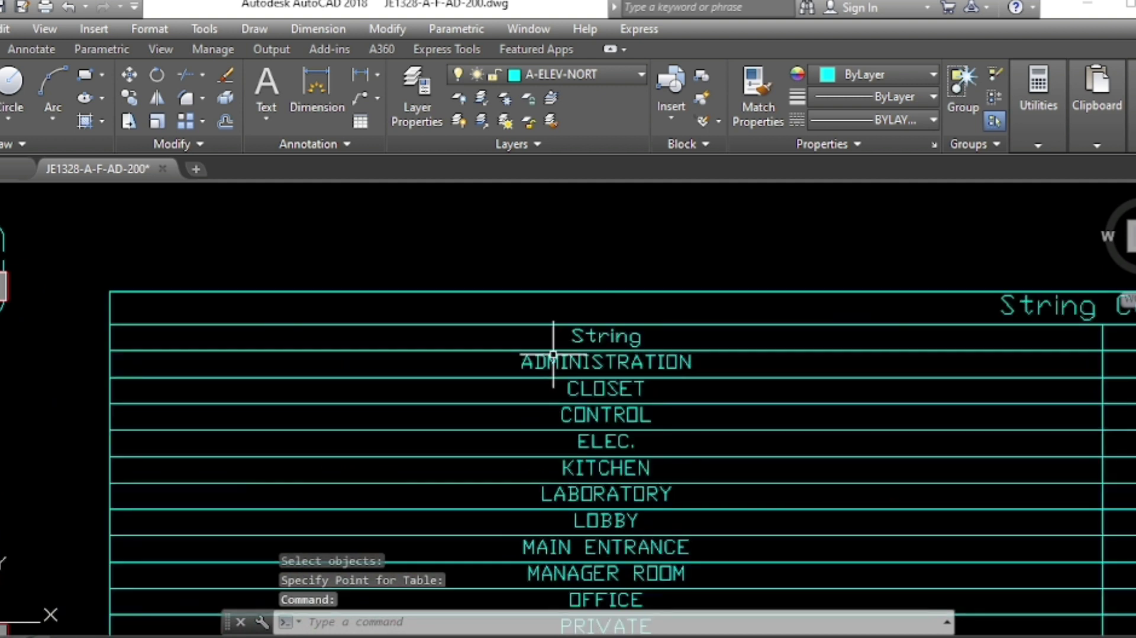
{"action": "scroll", "coordinate": [552, 355], "scroll_direction": "down", "scroll_amount": 2}
{"action": "scroll", "coordinate": [480, 364], "scroll_direction": "down", "scroll_amount": 2}
{"action": "scroll", "coordinate": [487, 367], "scroll_direction": "up", "scroll_amount": 4}
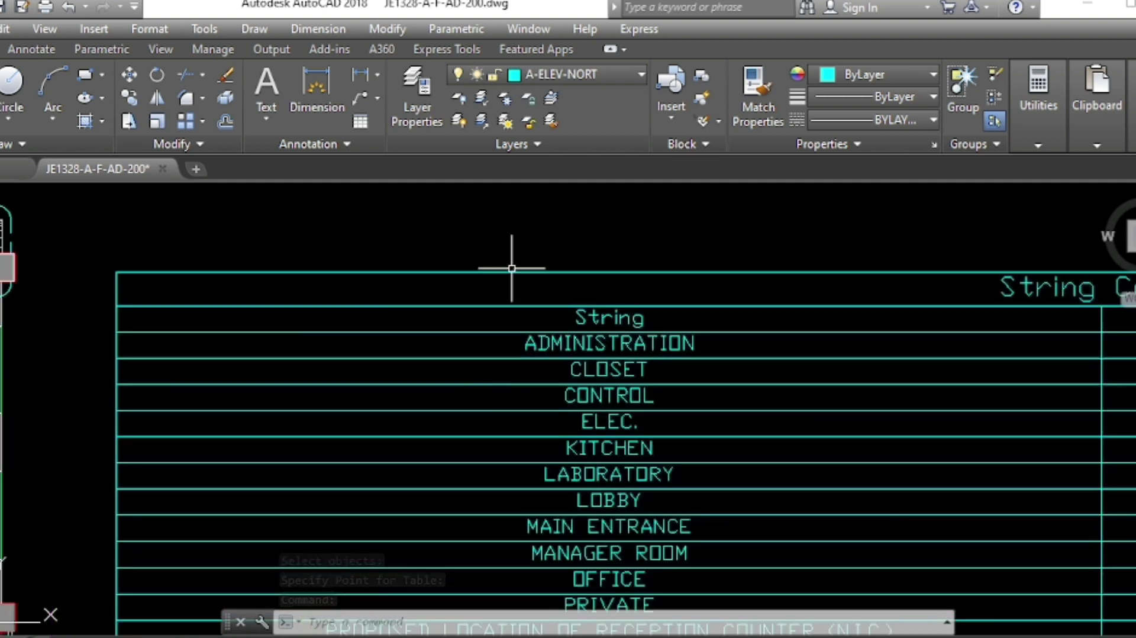
{"action": "scroll", "coordinate": [529, 208], "scroll_direction": "down", "scroll_amount": 2}
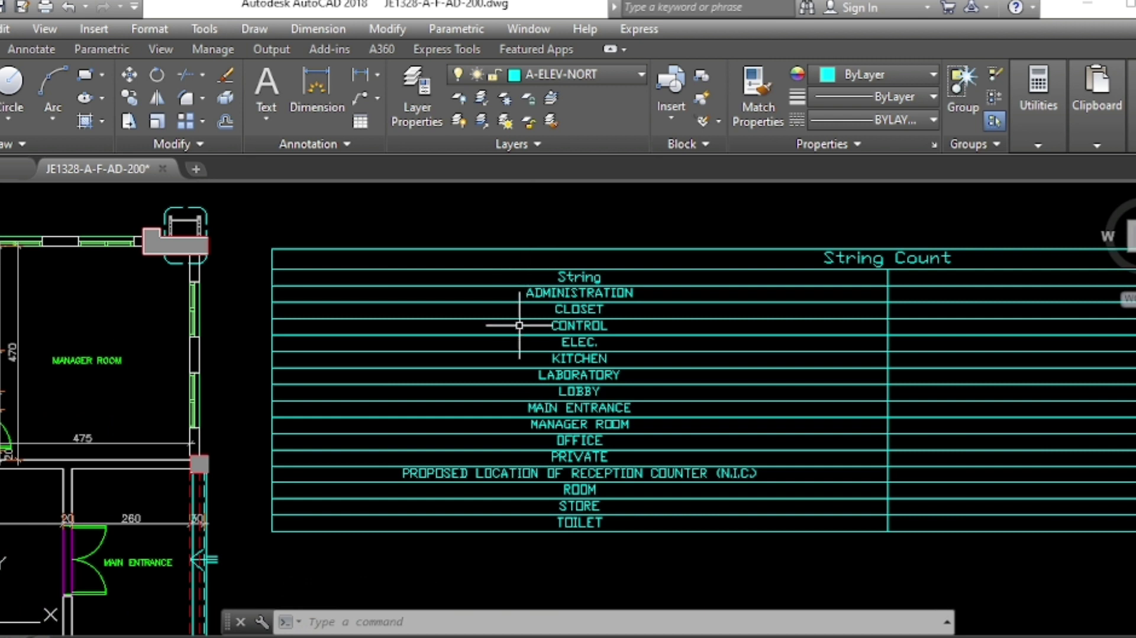
{"action": "left_click", "coordinate": [519, 306]}
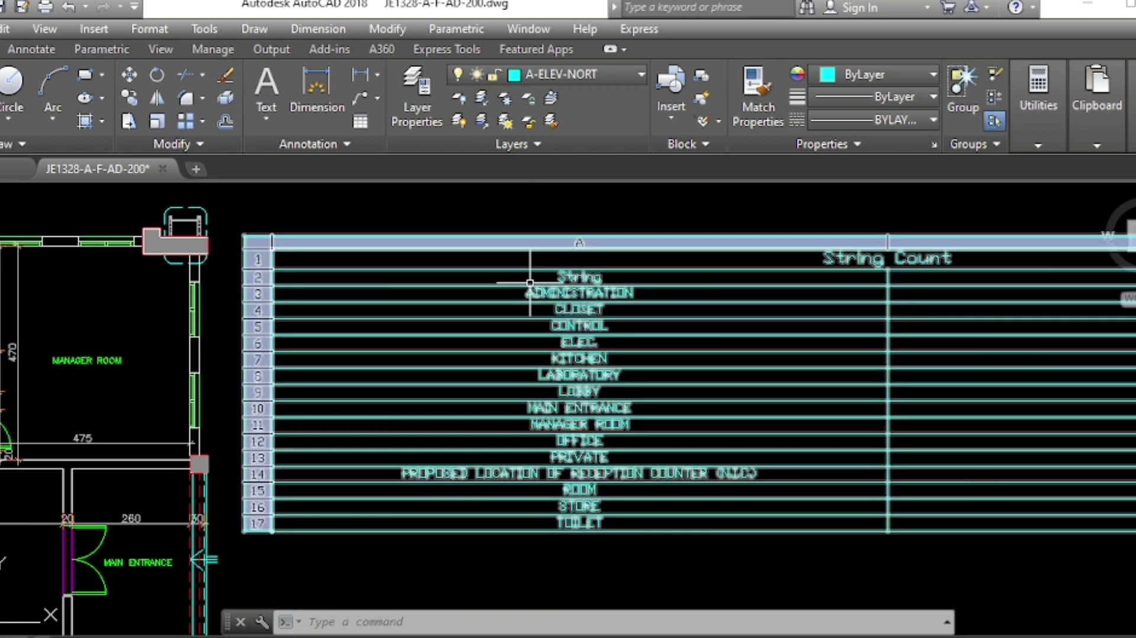
{"action": "key", "text": "Escape"}
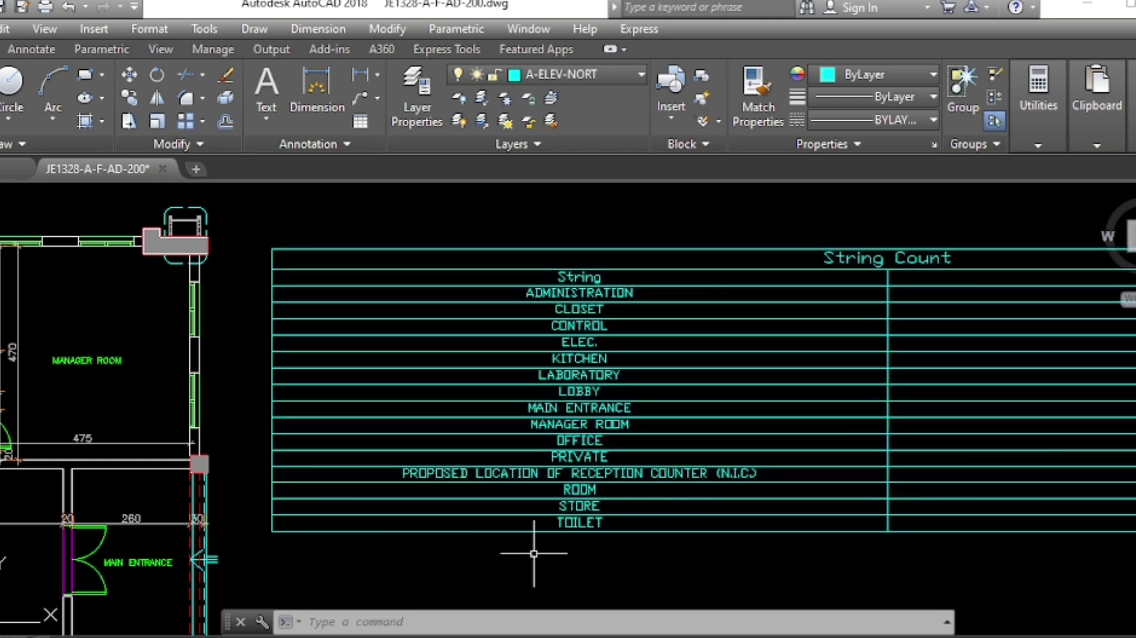
{"action": "scroll", "coordinate": [482, 538], "scroll_direction": "down", "scroll_amount": 2}
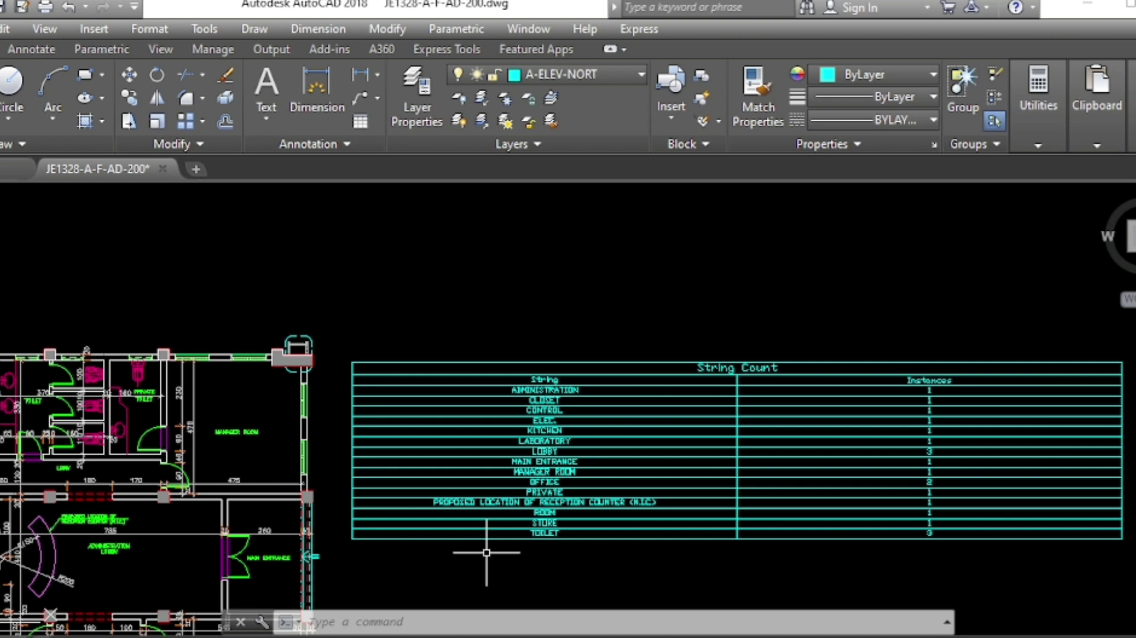
{"action": "scroll", "coordinate": [755, 414], "scroll_direction": "up", "scroll_amount": 2}
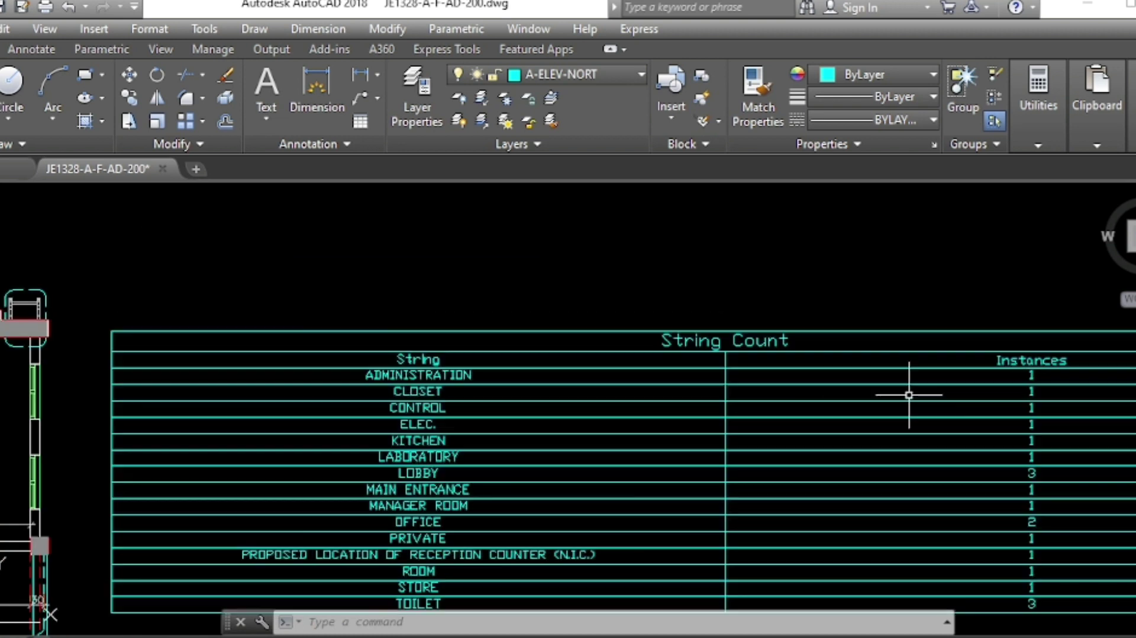
{"action": "scroll", "coordinate": [1044, 376], "scroll_direction": "up", "scroll_amount": 2}
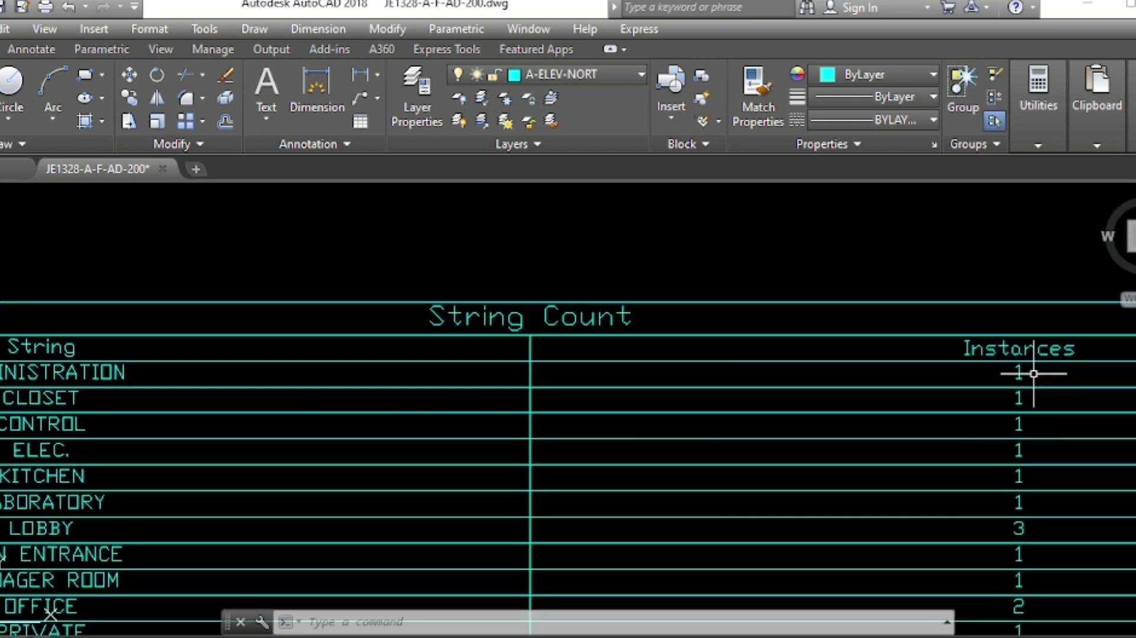
{"action": "scroll", "coordinate": [880, 253], "scroll_direction": "down", "scroll_amount": 2}
{"action": "scroll", "coordinate": [880, 254], "scroll_direction": "down", "scroll_amount": 2}
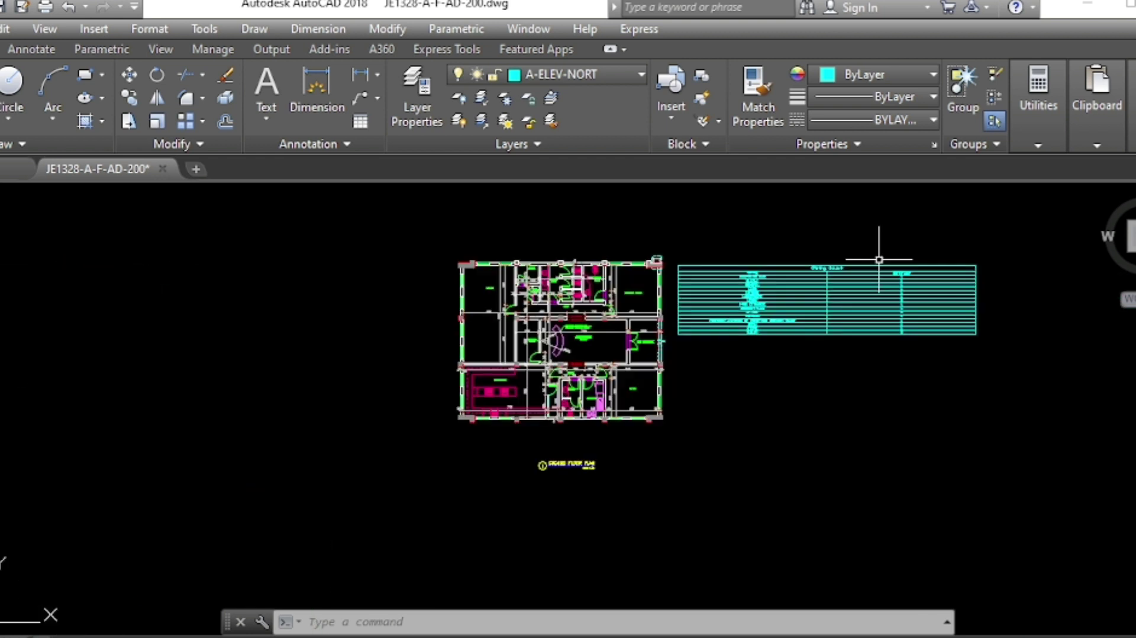
{"action": "scroll", "coordinate": [509, 322], "scroll_direction": "up", "scroll_amount": 5}
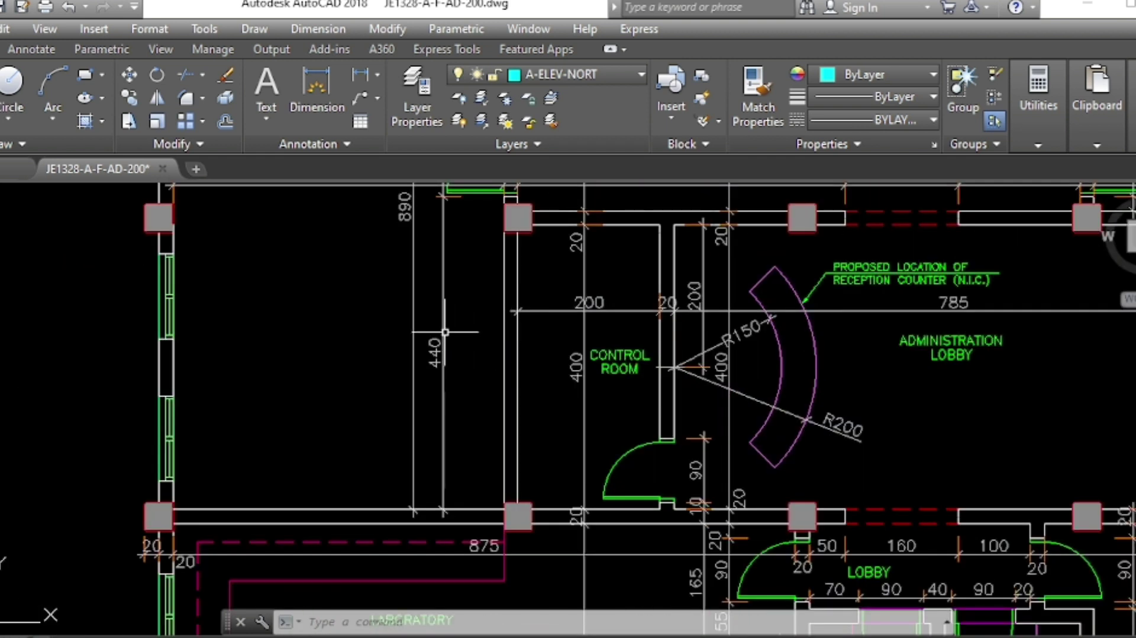
{"action": "scroll", "coordinate": [444, 335], "scroll_direction": "down", "scroll_amount": 3}
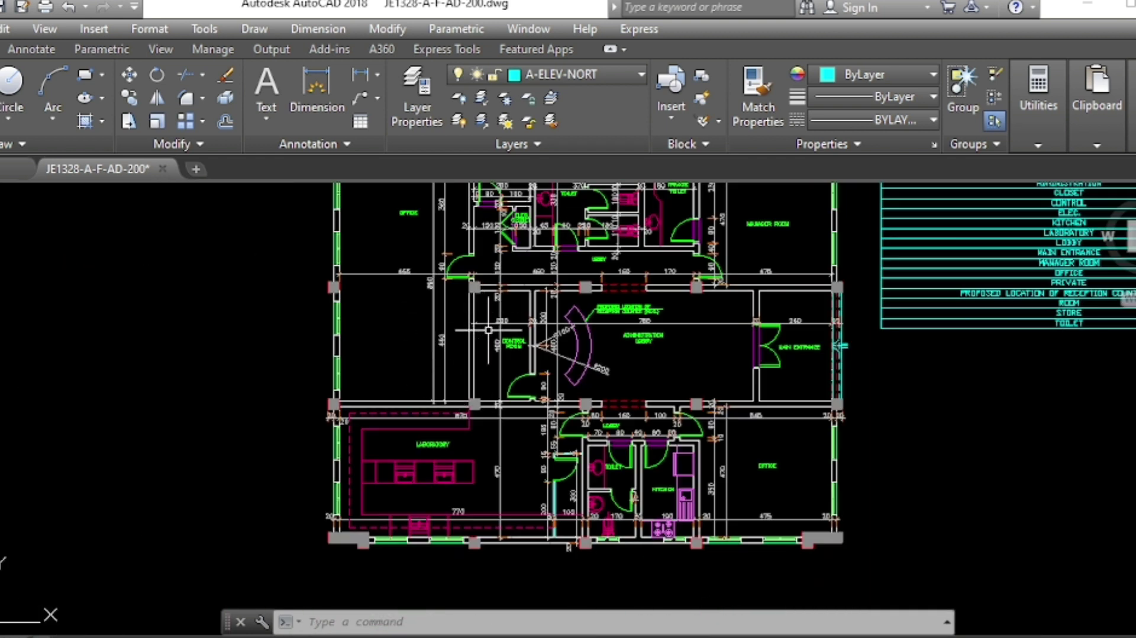
{"action": "scroll", "coordinate": [468, 385], "scroll_direction": "down", "scroll_amount": 2}
{"action": "scroll", "coordinate": [503, 282], "scroll_direction": "up", "scroll_amount": 3}
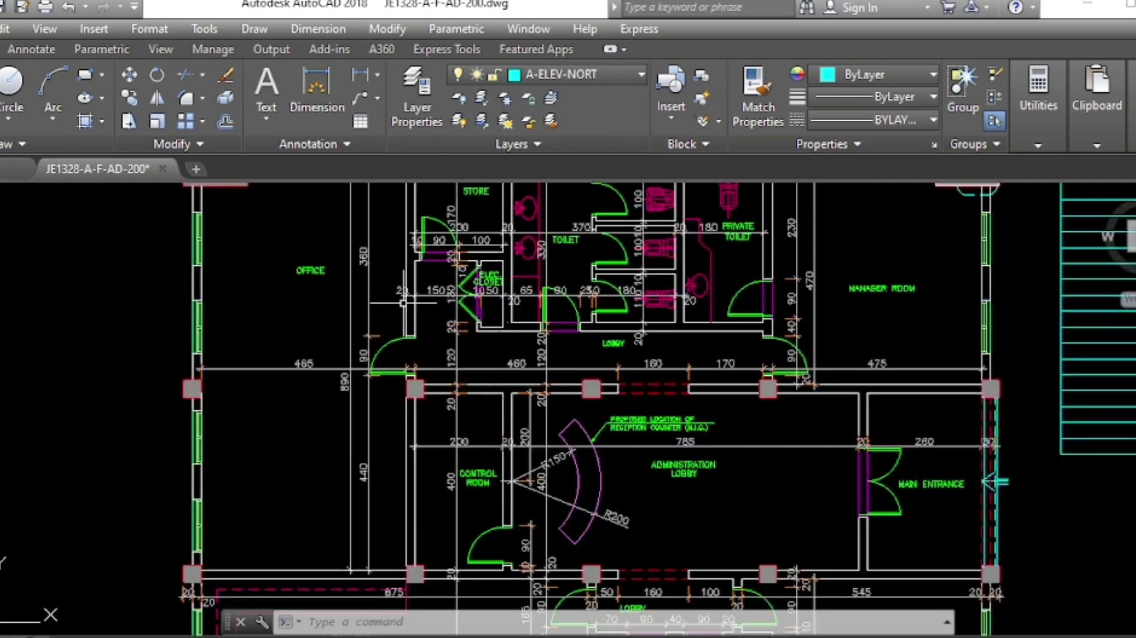
{"action": "scroll", "coordinate": [403, 302], "scroll_direction": "down", "scroll_amount": 3}
{"action": "left_click", "coordinate": [1000, 335]}
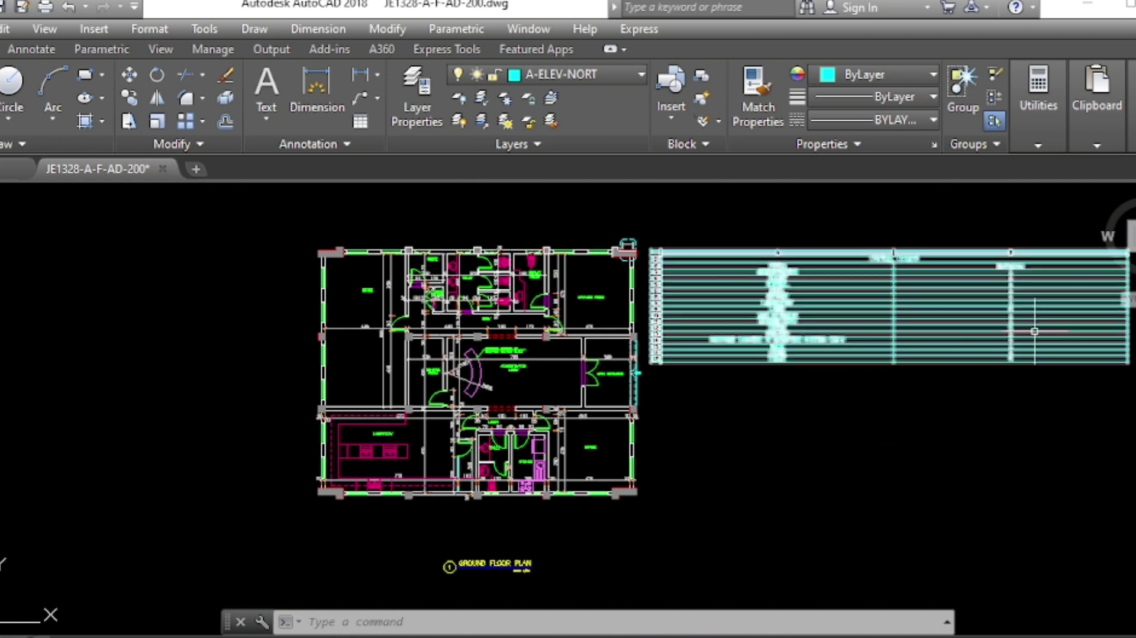
{"action": "scroll", "coordinate": [1034, 331], "scroll_direction": "up", "scroll_amount": 4}
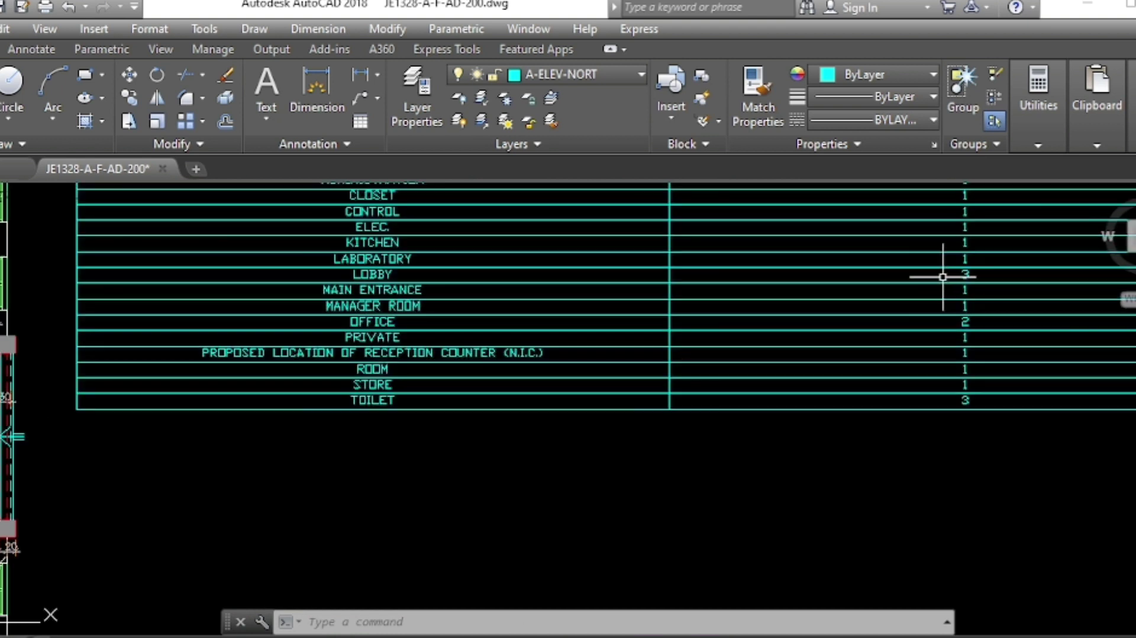
{"action": "scroll", "coordinate": [943, 276], "scroll_direction": "up", "scroll_amount": 2}
{"action": "scroll", "coordinate": [943, 276], "scroll_direction": "down", "scroll_amount": 2}
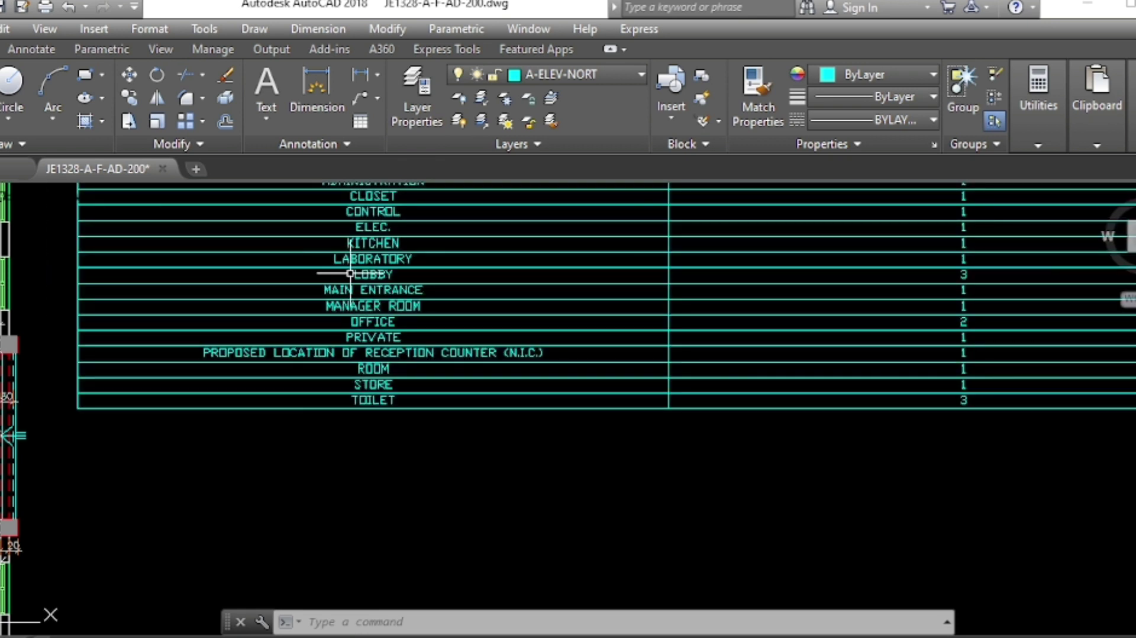
{"action": "left_click", "coordinate": [363, 386]}
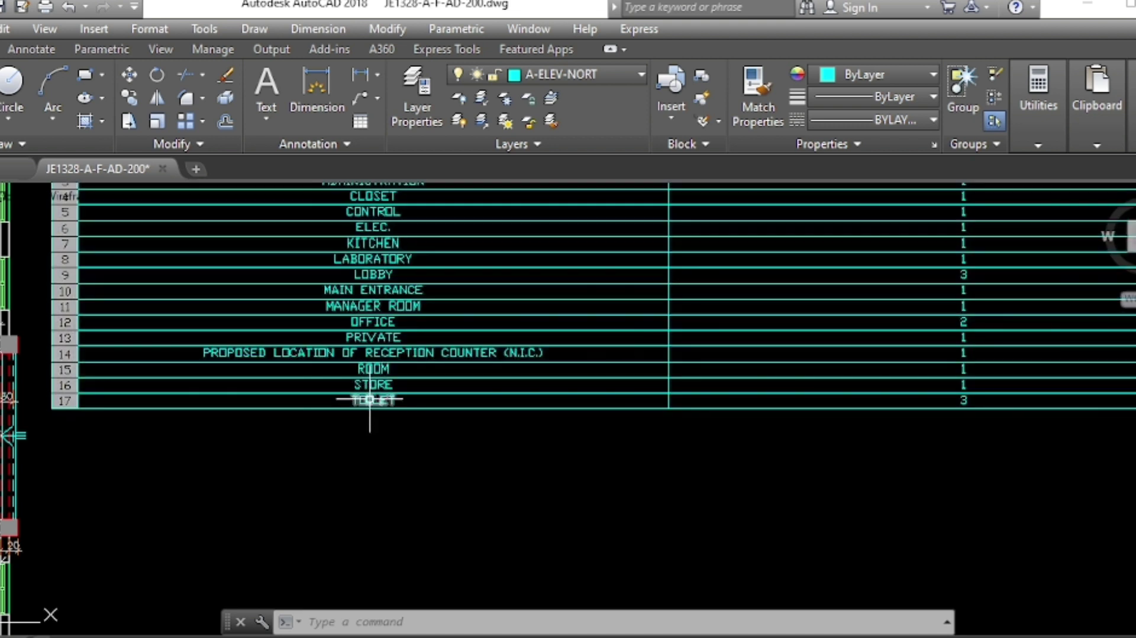
{"action": "scroll", "coordinate": [415, 415], "scroll_direction": "down", "scroll_amount": 5}
{"action": "scroll", "coordinate": [462, 396], "scroll_direction": "down", "scroll_amount": 5}
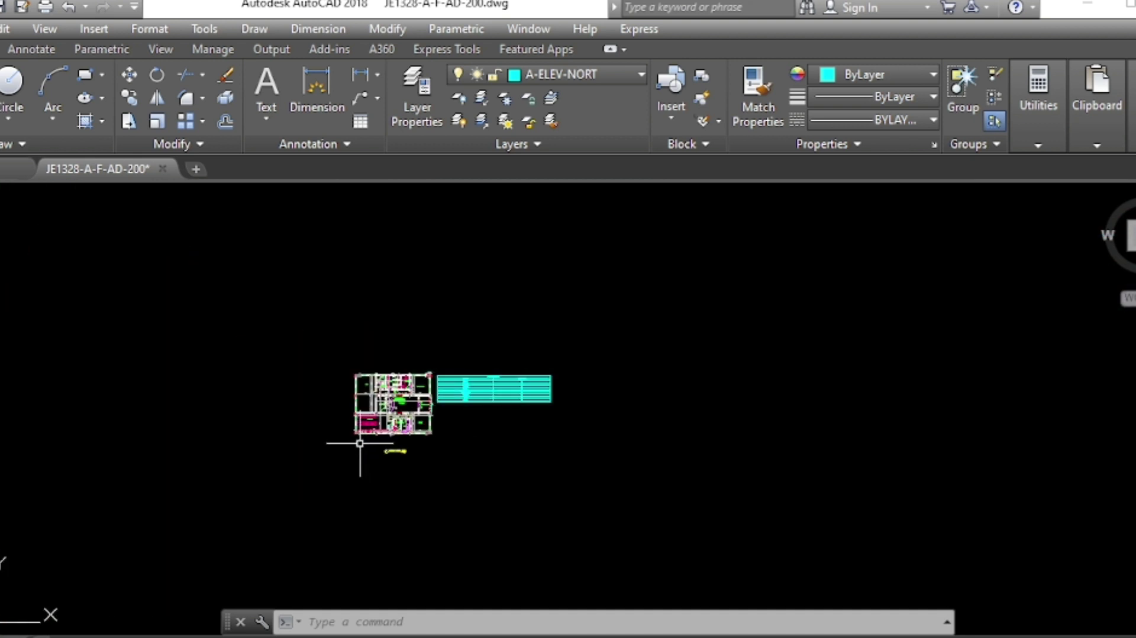
{"action": "scroll", "coordinate": [379, 450], "scroll_direction": "up", "scroll_amount": 8}
{"action": "scroll", "coordinate": [379, 461], "scroll_direction": "up", "scroll_amount": 3}
{"action": "scroll", "coordinate": [378, 468], "scroll_direction": "up", "scroll_amount": 2}
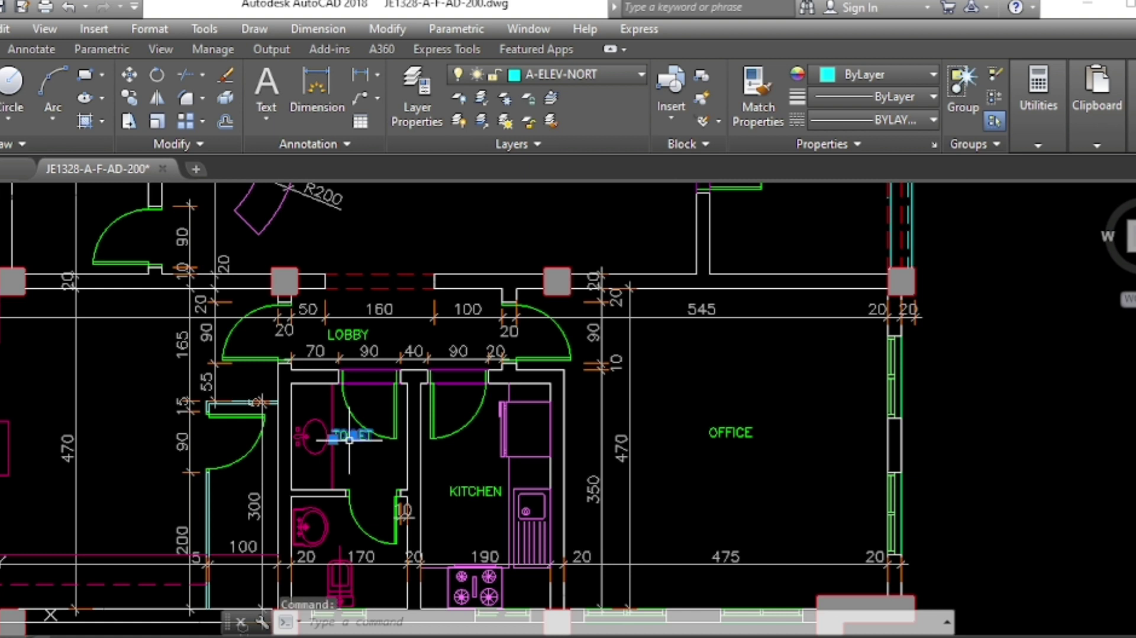
{"action": "scroll", "coordinate": [349, 440], "scroll_direction": "down", "scroll_amount": 3}
{"action": "scroll", "coordinate": [355, 435], "scroll_direction": "down", "scroll_amount": 3}
{"action": "scroll", "coordinate": [354, 398], "scroll_direction": "down", "scroll_amount": 2}
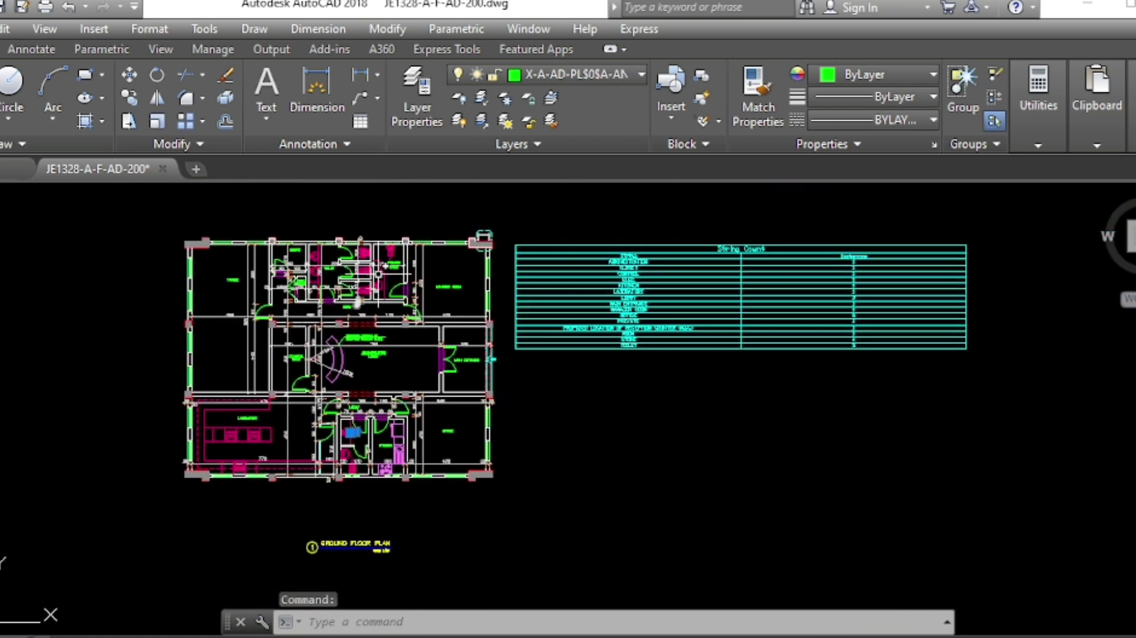
{"action": "scroll", "coordinate": [410, 267], "scroll_direction": "up", "scroll_amount": 7}
{"action": "scroll", "coordinate": [128, 315], "scroll_direction": "up", "scroll_amount": 2}
{"action": "left_click", "coordinate": [119, 279]}
{"action": "scroll", "coordinate": [355, 347], "scroll_direction": "down", "scroll_amount": 3}
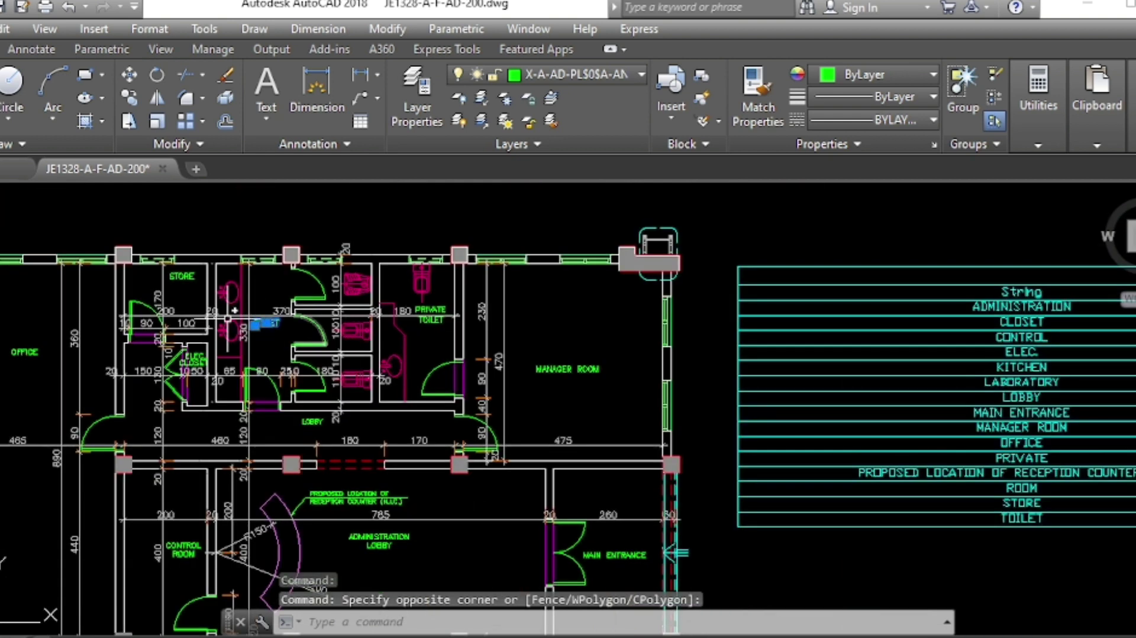
{"action": "scroll", "coordinate": [155, 342], "scroll_direction": "up", "scroll_amount": 2}
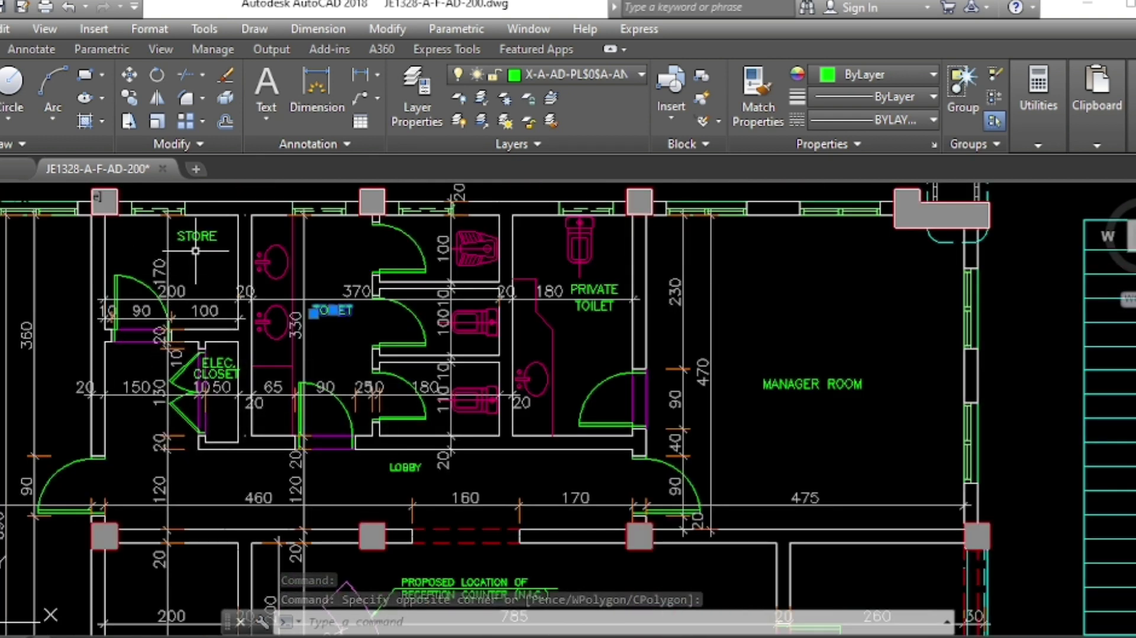
{"action": "scroll", "coordinate": [592, 315], "scroll_direction": "up", "scroll_amount": 2}
{"action": "scroll", "coordinate": [592, 316], "scroll_direction": "up", "scroll_amount": 1}
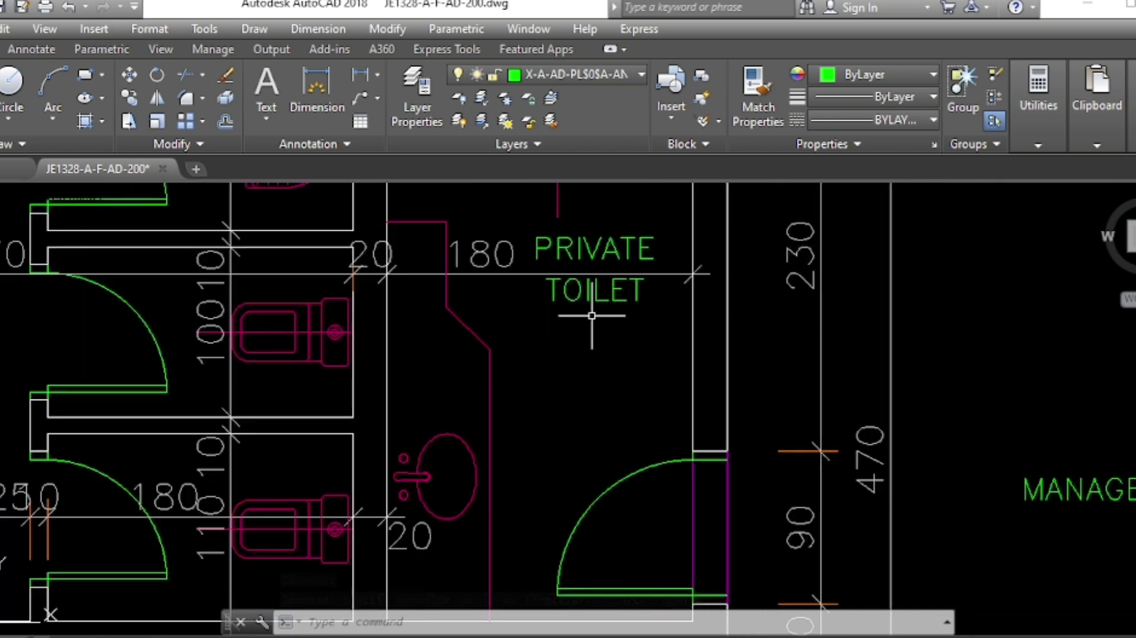
{"action": "left_click", "coordinate": [596, 303]}
{"action": "left_click", "coordinate": [549, 287]}
{"action": "scroll", "coordinate": [549, 287], "scroll_direction": "down", "scroll_amount": 3}
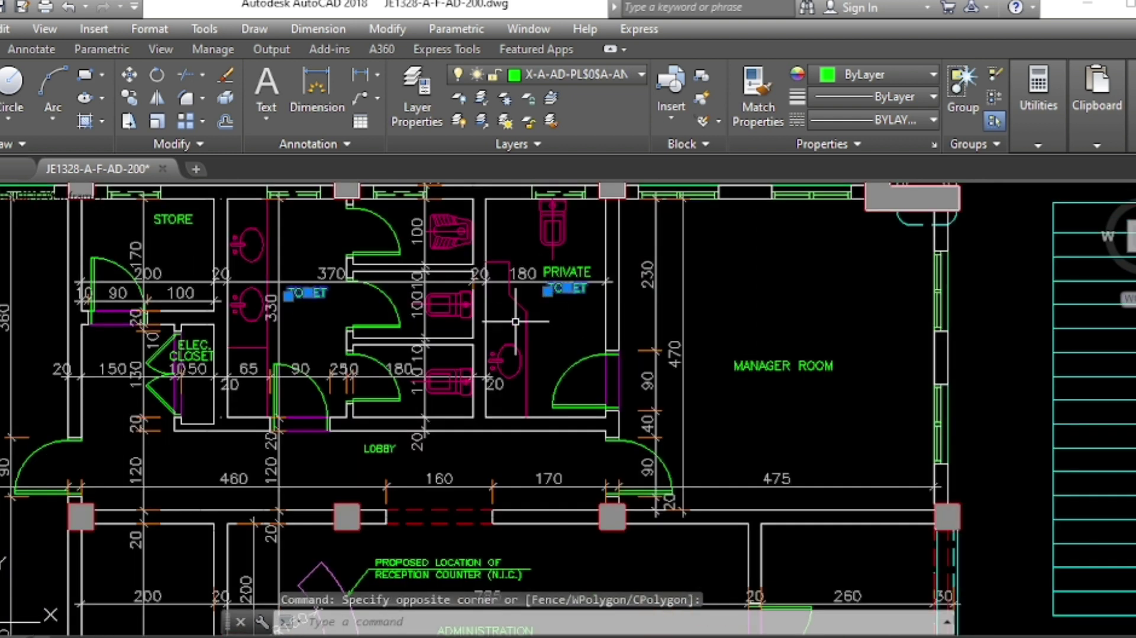
{"action": "scroll", "coordinate": [425, 315], "scroll_direction": "down", "scroll_amount": 5}
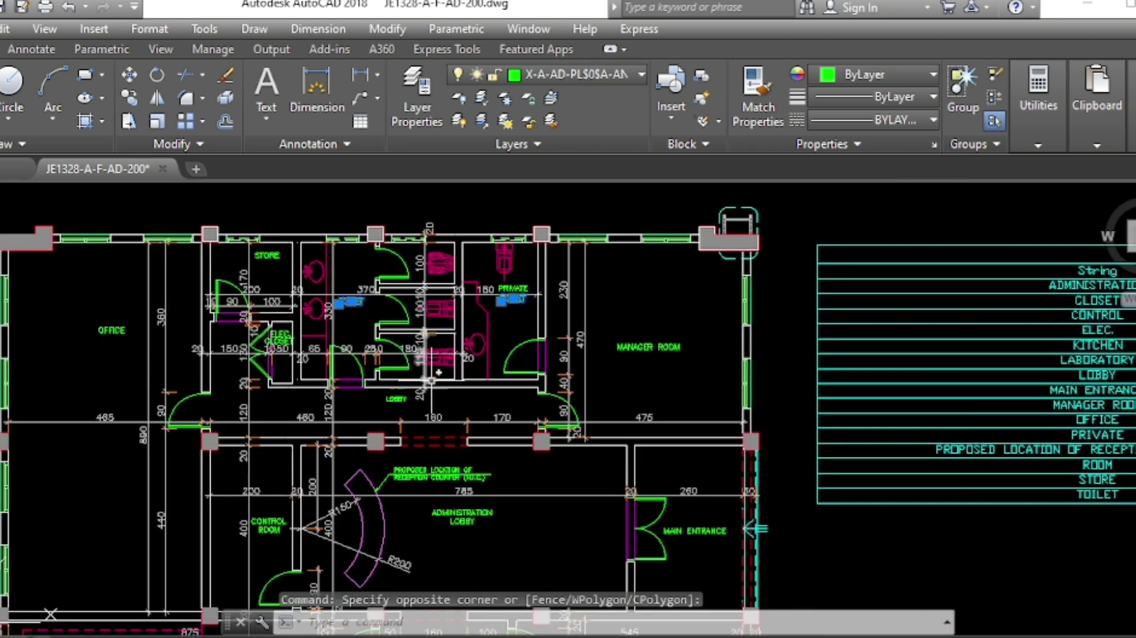
{"action": "scroll", "coordinate": [412, 355], "scroll_direction": "down", "scroll_amount": 3}
{"action": "scroll", "coordinate": [481, 521], "scroll_direction": "up", "scroll_amount": 1}
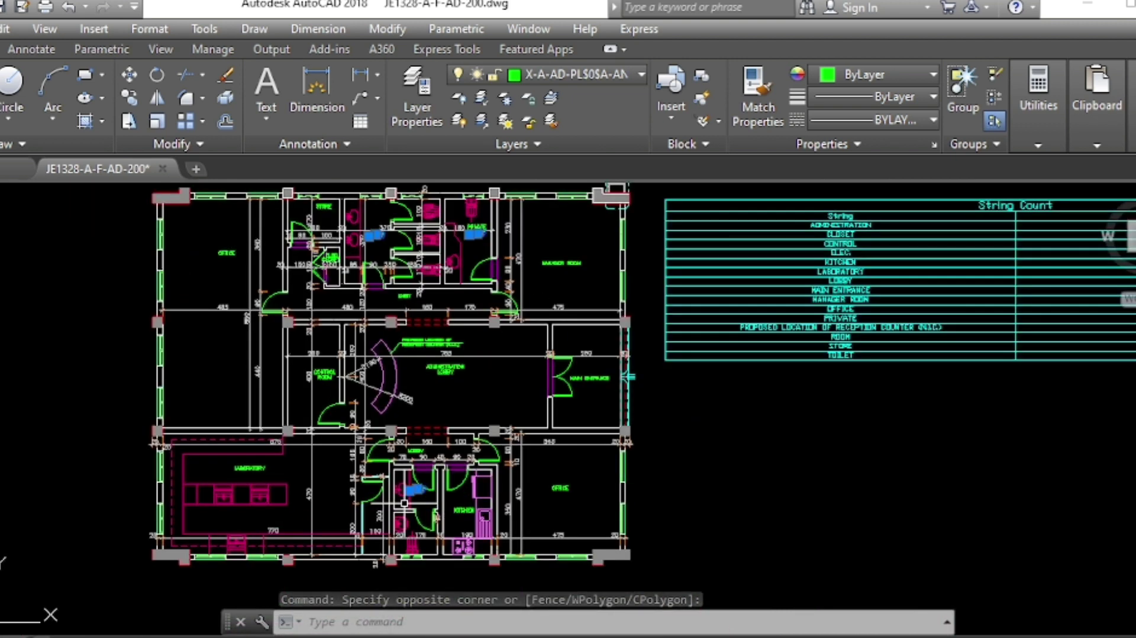
{"action": "scroll", "coordinate": [414, 473], "scroll_direction": "down", "scroll_amount": 1}
{"action": "scroll", "coordinate": [868, 400], "scroll_direction": "up", "scroll_amount": 5}
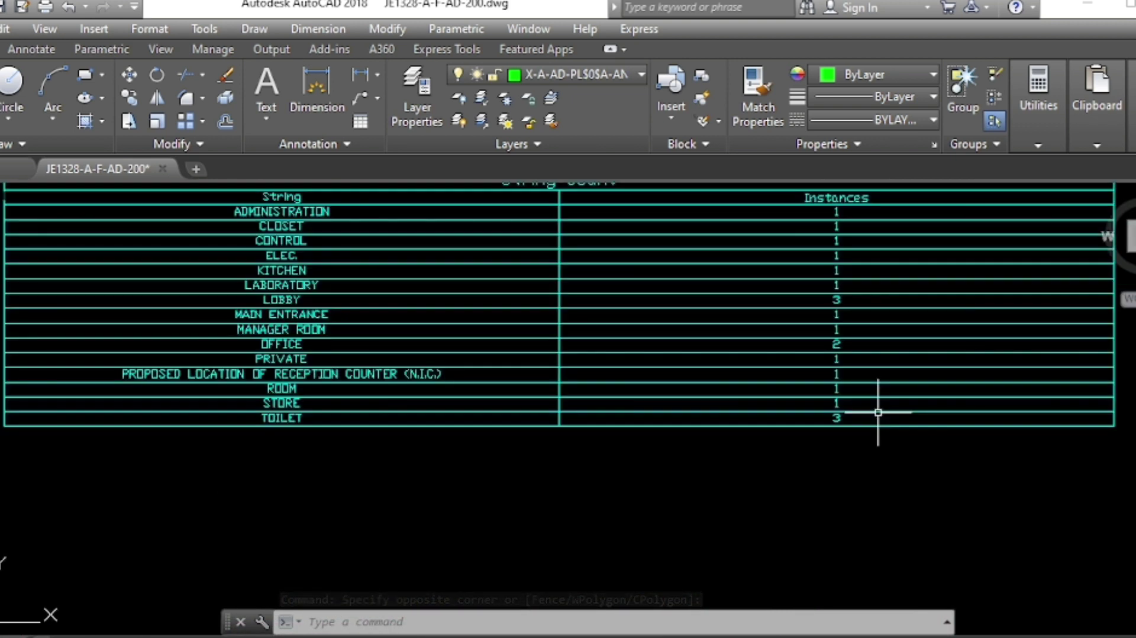
{"action": "scroll", "coordinate": [875, 411], "scroll_direction": "up", "scroll_amount": 1}
{"action": "scroll", "coordinate": [786, 388], "scroll_direction": "down", "scroll_amount": 2}
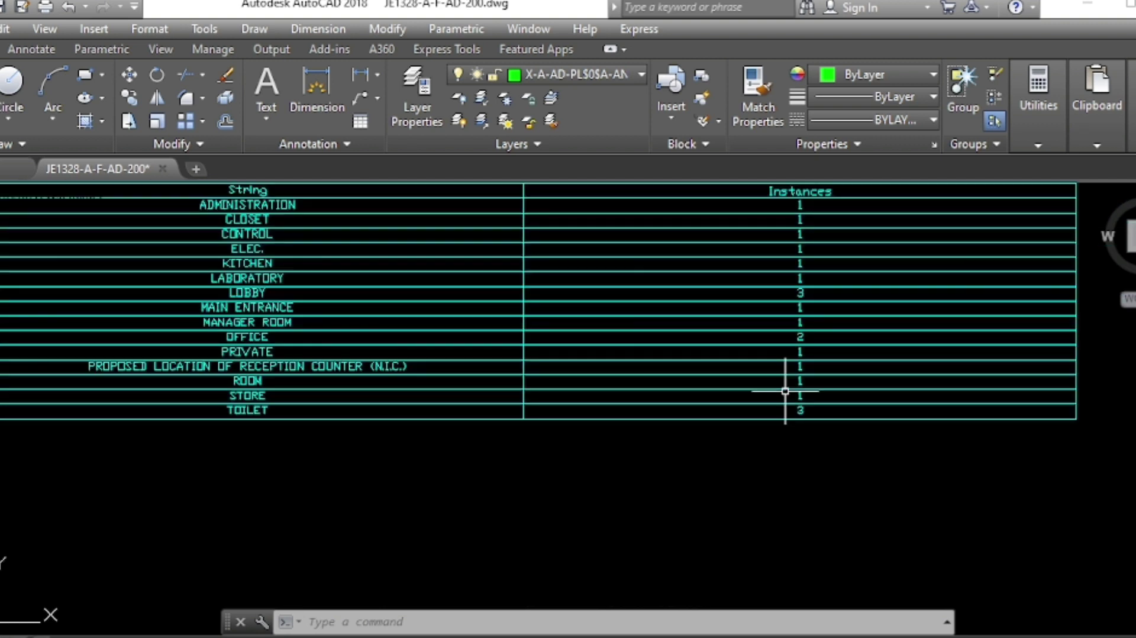
{"action": "scroll", "coordinate": [636, 425], "scroll_direction": "down", "scroll_amount": 3}
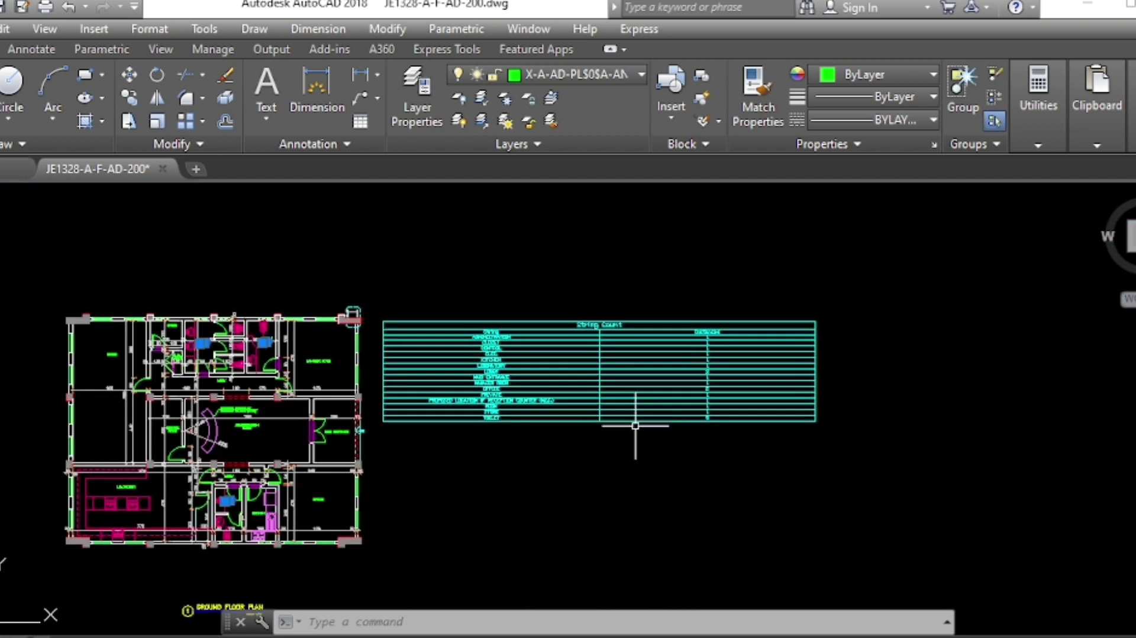
{"action": "left_click", "coordinate": [635, 425]}
{"action": "key", "text": "Escape"}
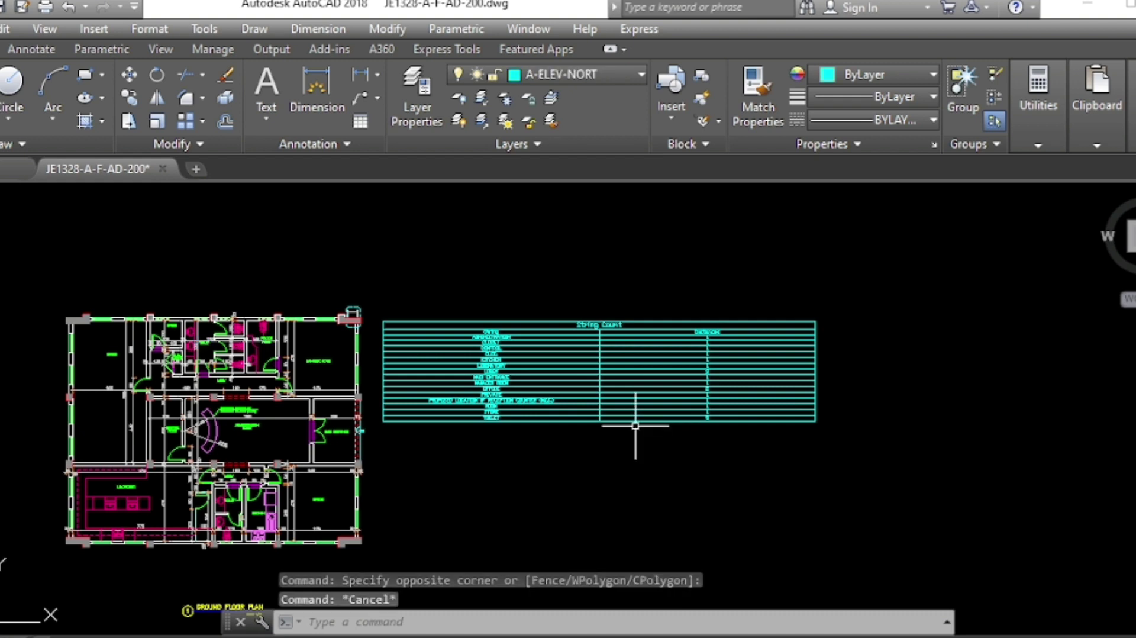